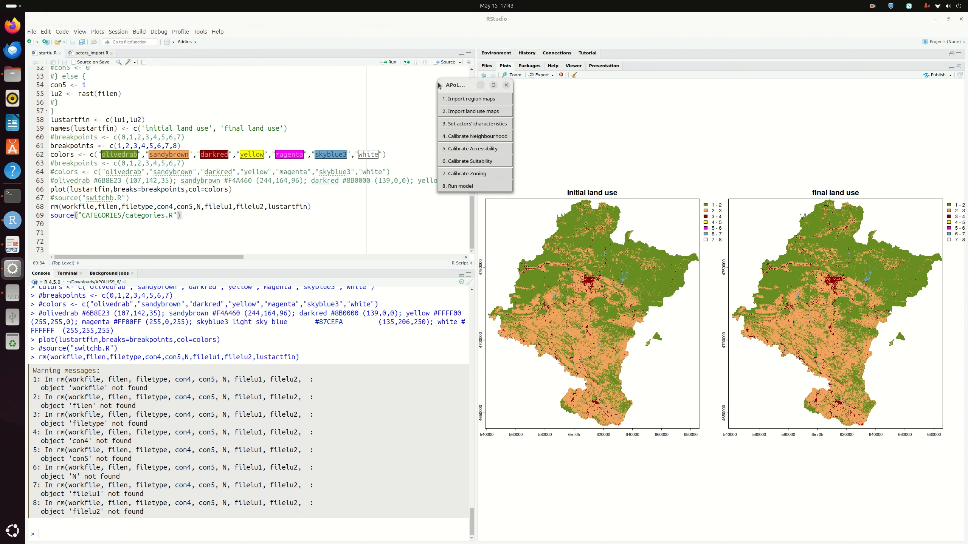
left_click_drag(449, 88, 536, 97)
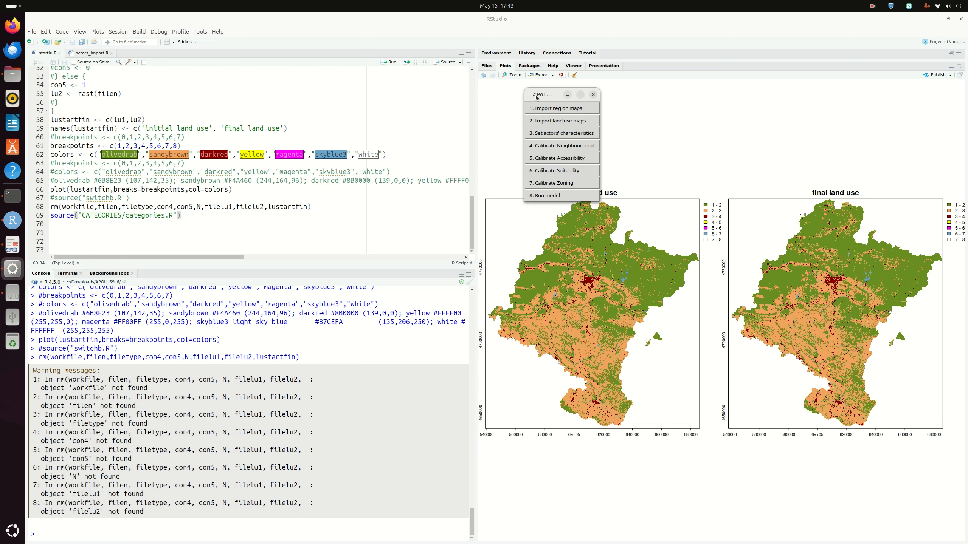
left_click_drag(539, 98, 520, 97)
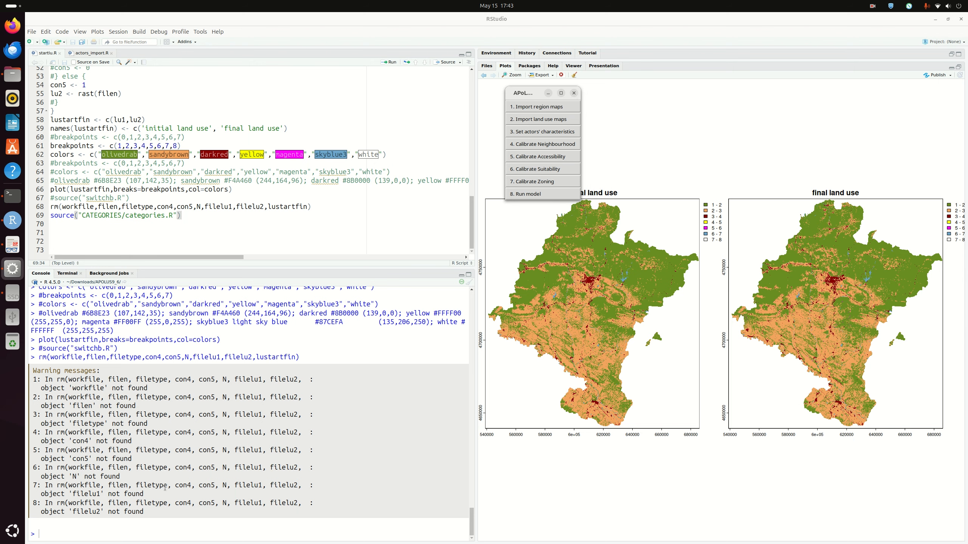
left_click_drag(519, 94, 404, 100)
- Print the tablu1 land use table in the R console
left_click(92, 535)
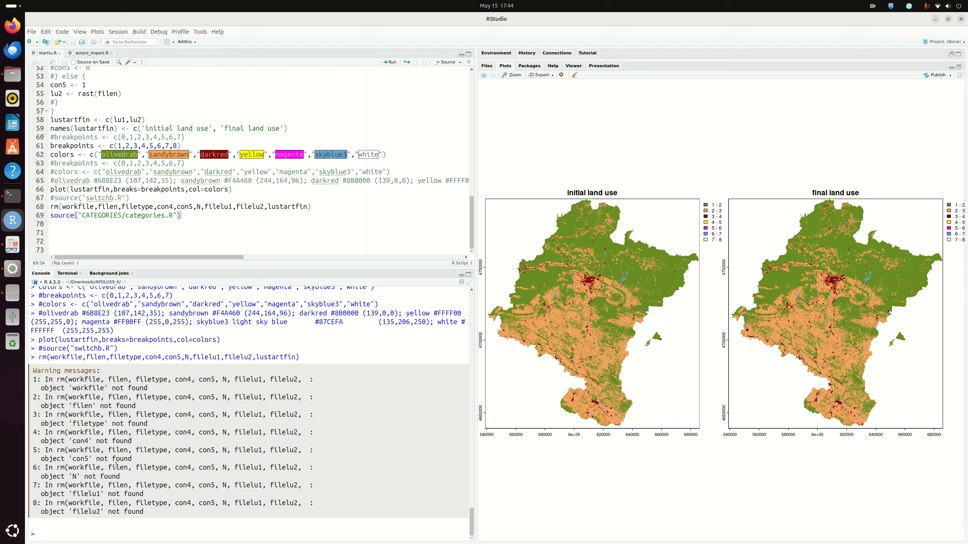
type("ablu")
key("Return")
key("Return")
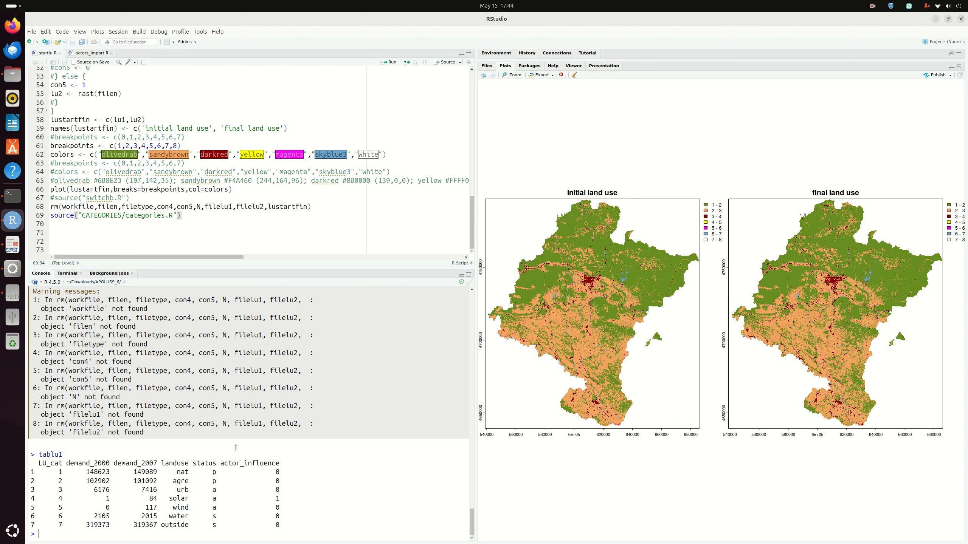
- Bring the APoLUS menu window back into view and examine the solar row of the printed tablu1 table
left_click(12, 268)
left_click_drag(414, 98, 517, 89)
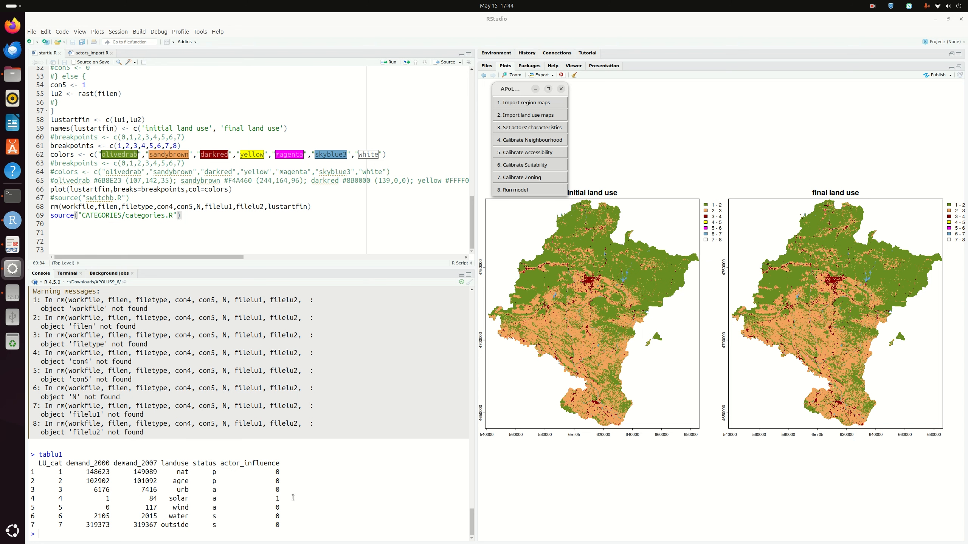
left_click_drag(283, 499, 30, 499)
left_click(361, 502)
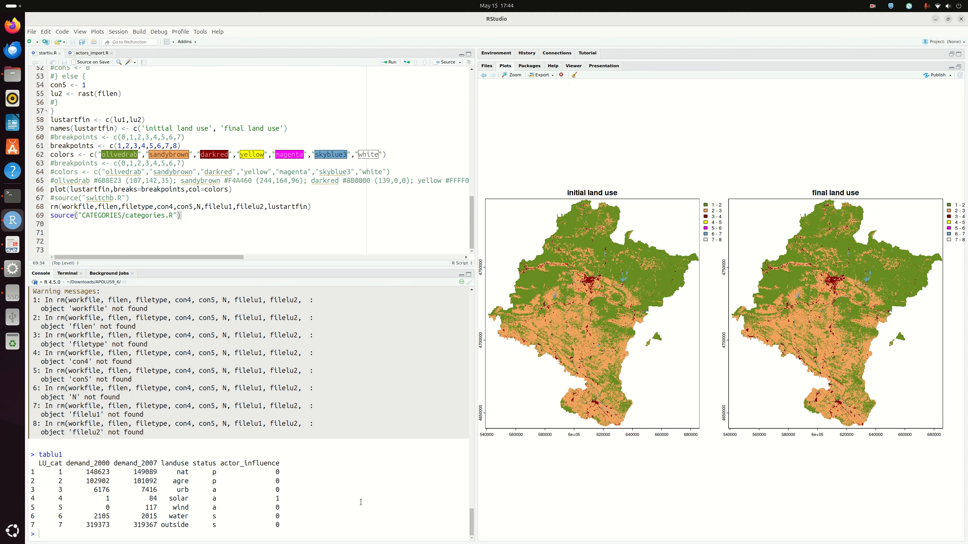
left_click_drag(295, 499, 35, 499)
left_click(319, 503)
- Start setting the actors' characteristics from the APoLUS menu and make the R console ready for the answer
left_click(12, 269)
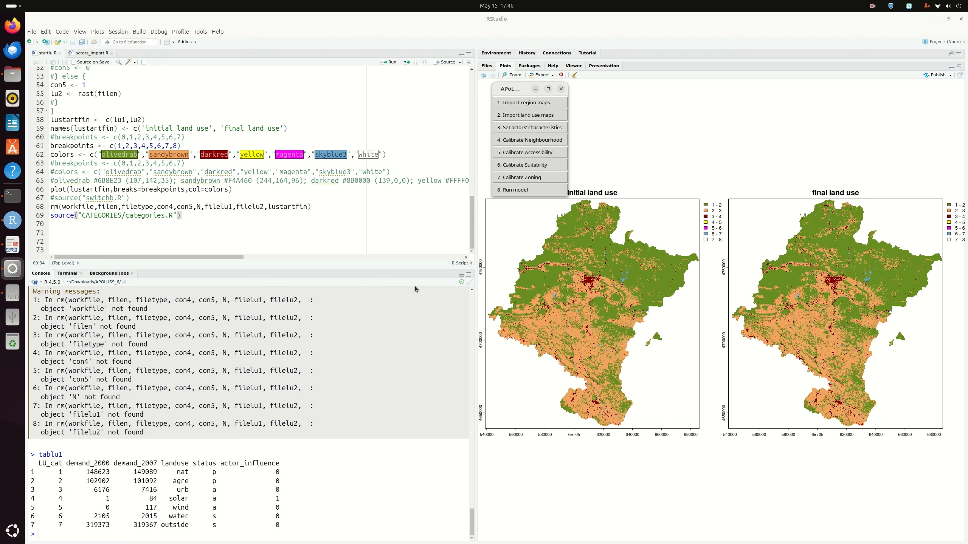
left_click(513, 130)
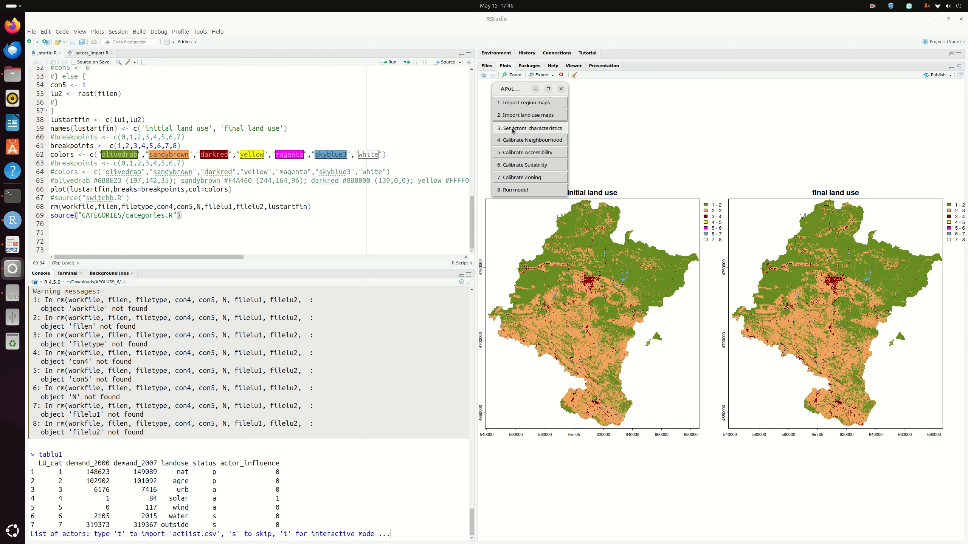
left_click(397, 532)
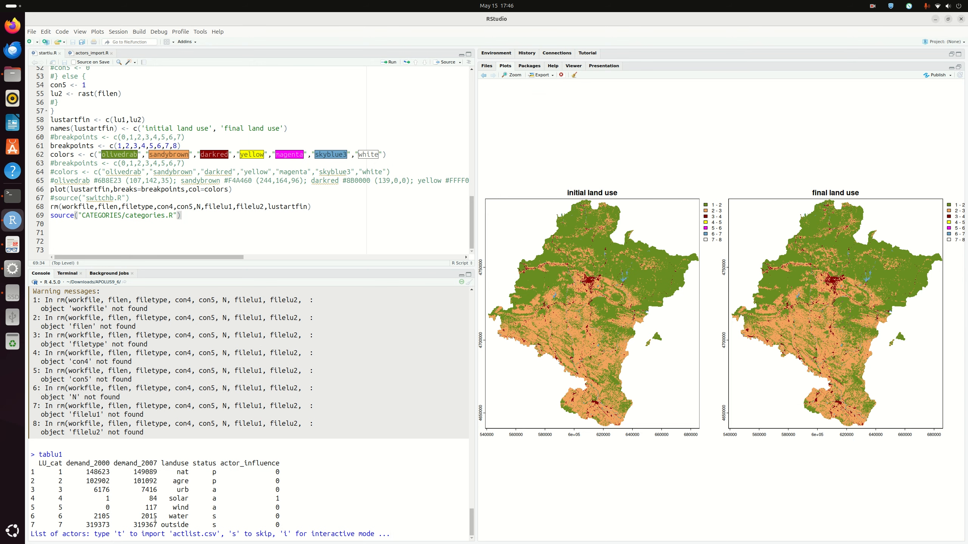
- Switch to the file manager and open the OUTPUTS folder inside APOLUS9_6
left_click(12, 80)
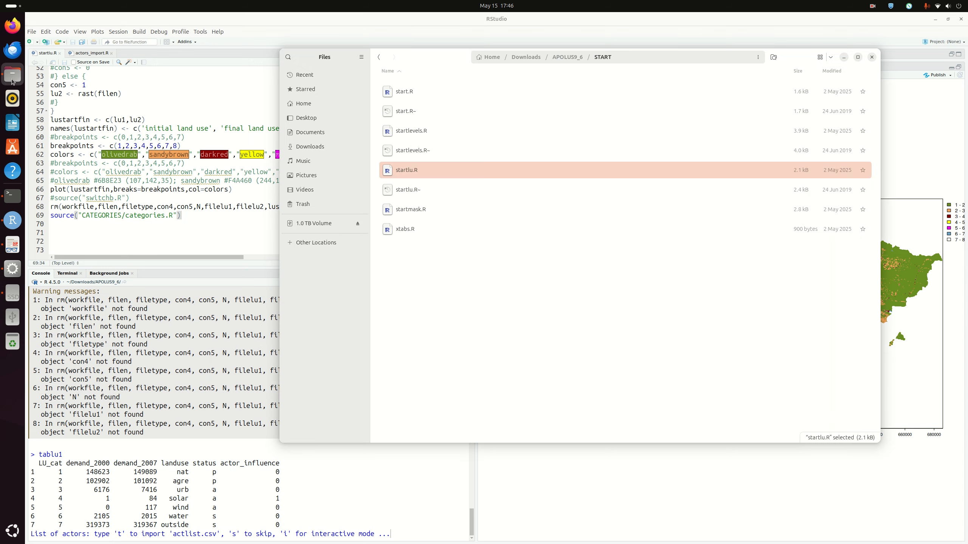
left_click(567, 56)
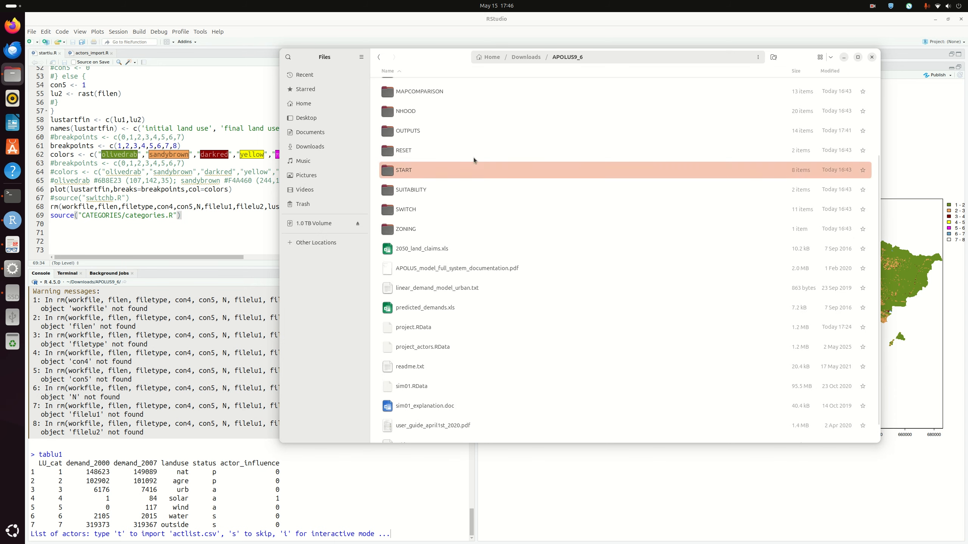
scroll(459, 151, "up", 2)
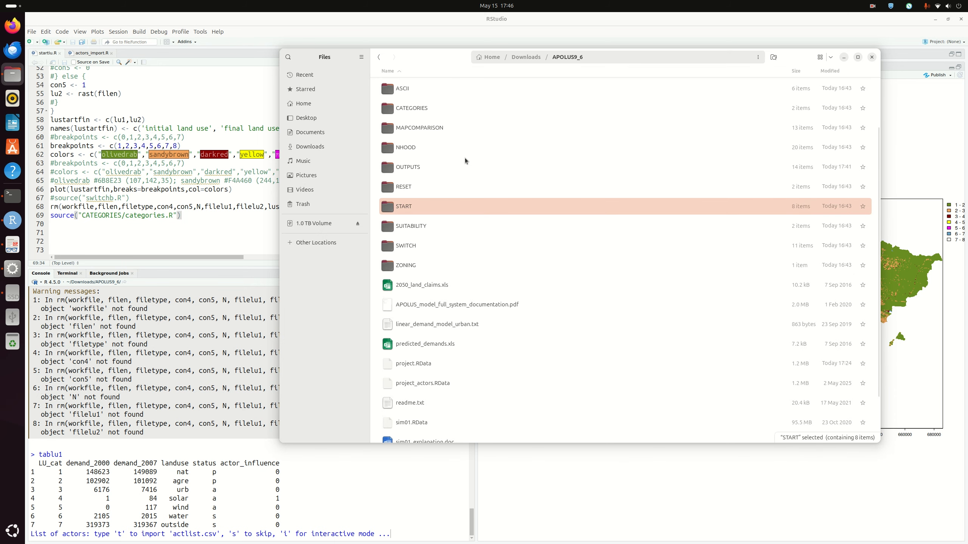
scroll(450, 170, "up", 3)
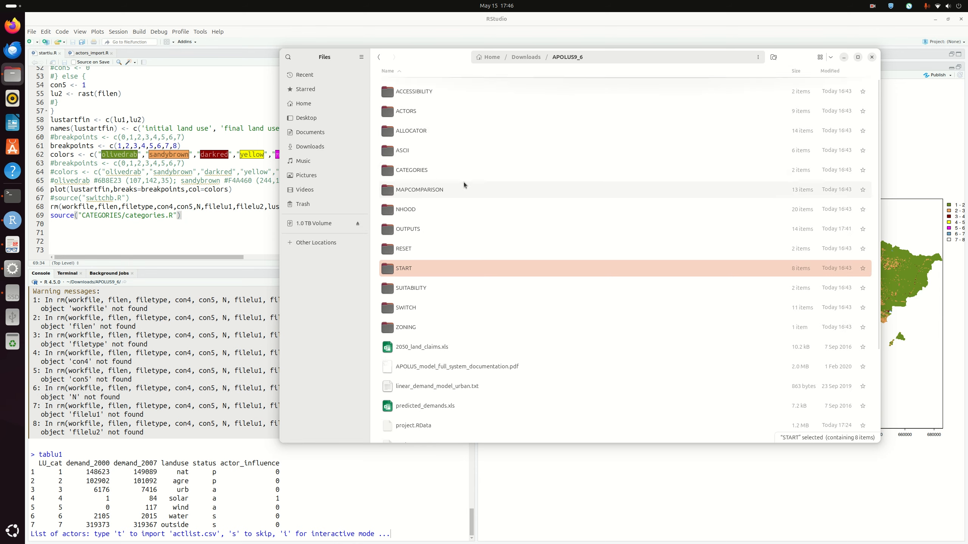
double_click(402, 111)
left_click(569, 57)
left_click(420, 230)
double_click(420, 230)
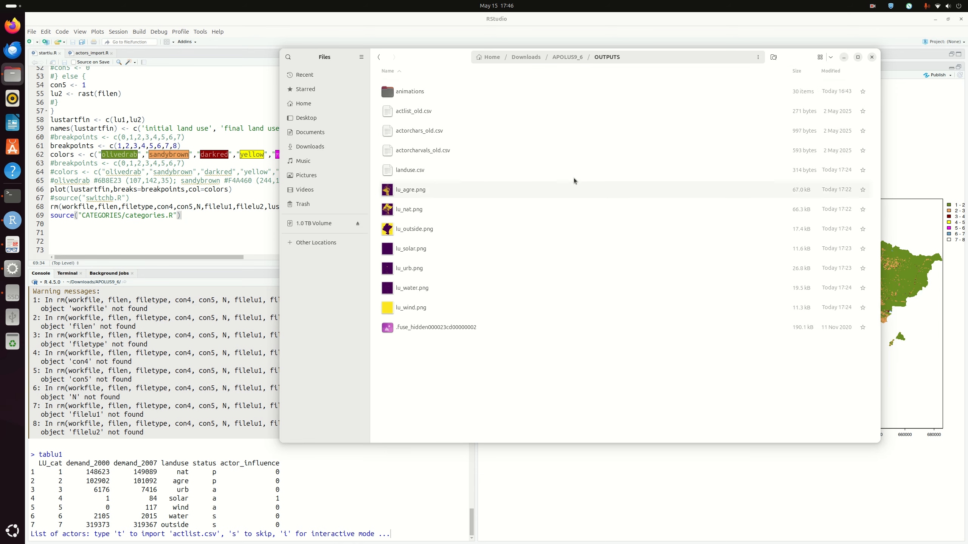
- Open actlist_old.csv in LibreOffice Calc, accepting the text import settings
left_click(411, 116)
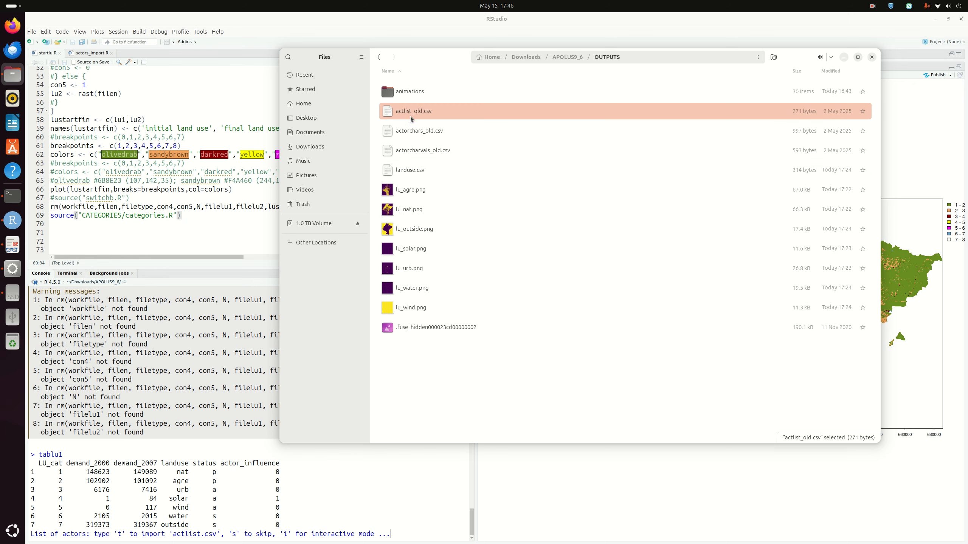
right_click(434, 113)
left_click(455, 120)
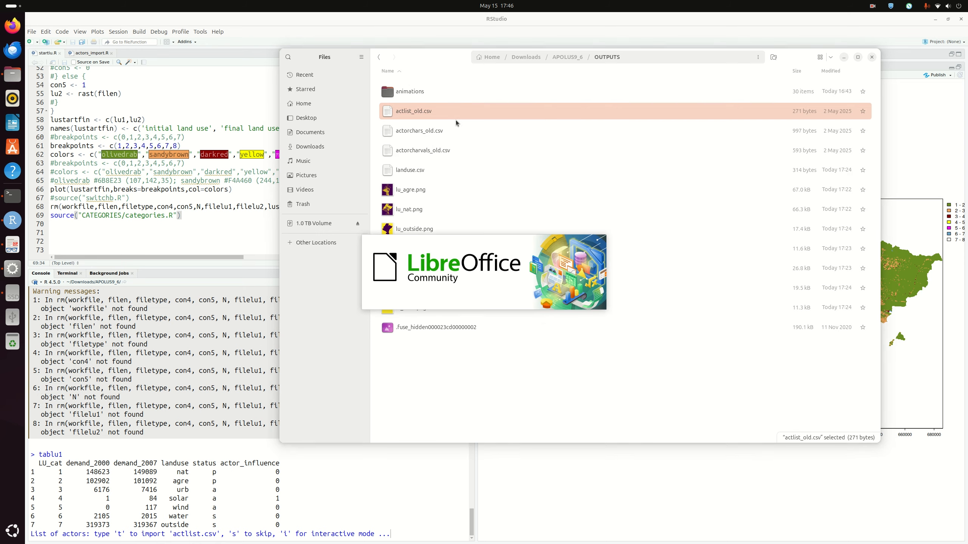
left_click(612, 405)
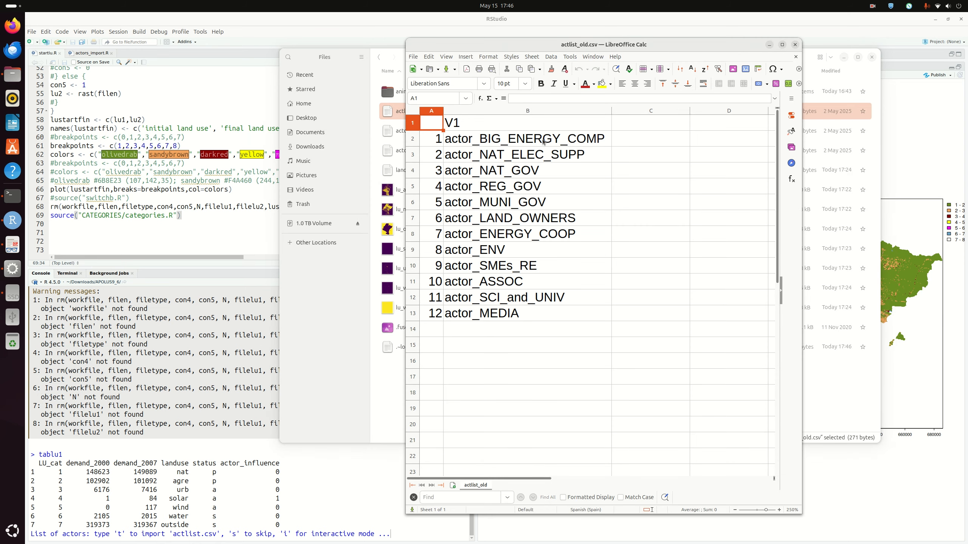
- Examine the actor names one by one from actor_BIG_ENERGY_COMP to actor_MEDIA, and close the spreadsheet
left_click(543, 144)
left_click(543, 156)
left_click(536, 169)
left_click(545, 141)
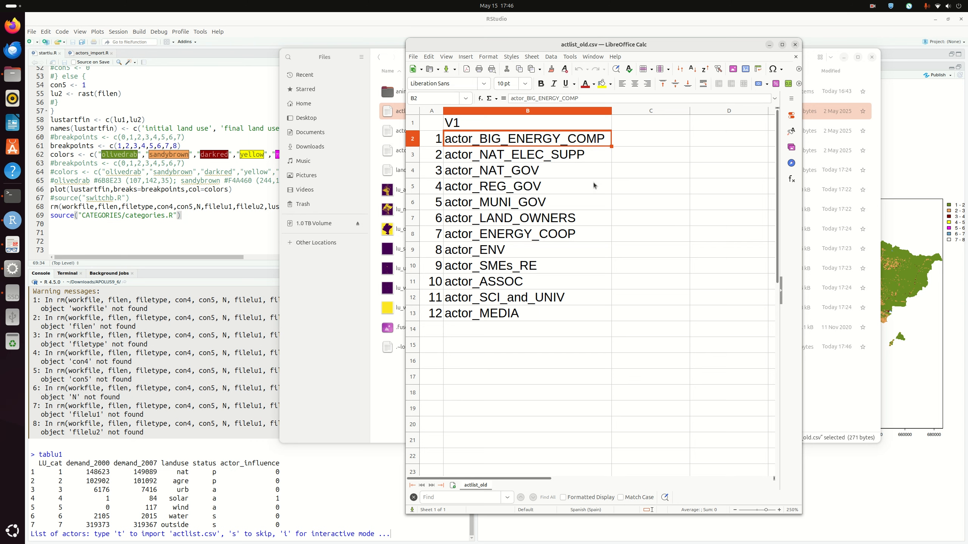
left_click(541, 158)
left_click(559, 176)
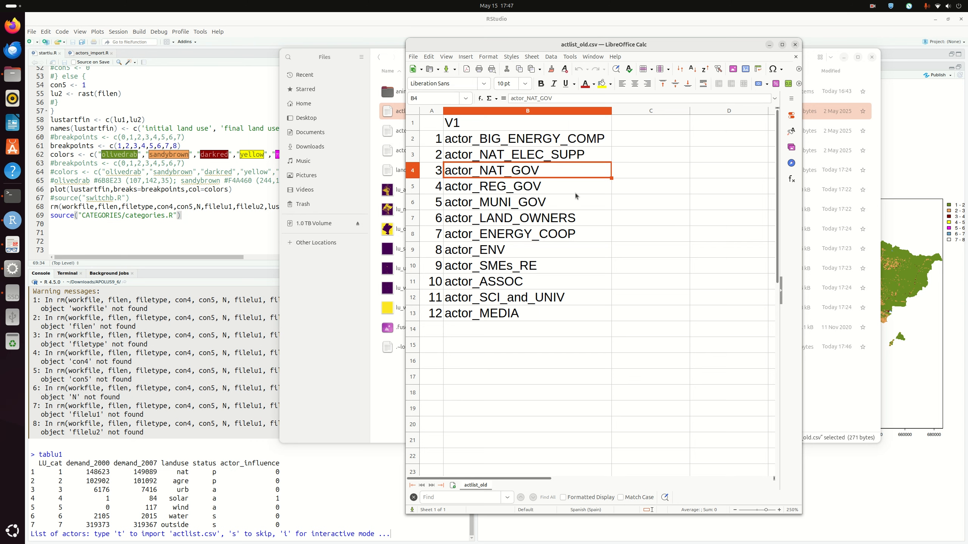
left_click(564, 188)
left_click(556, 206)
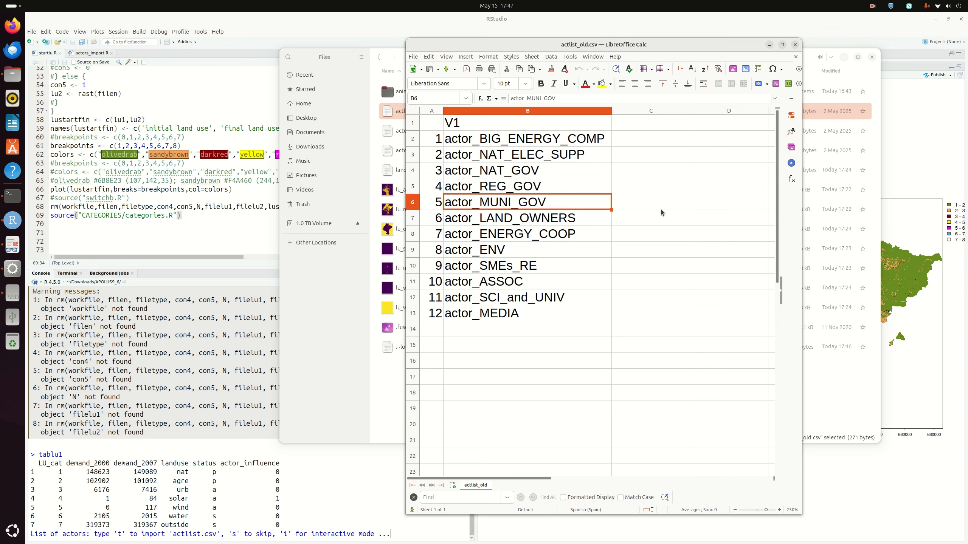
left_click(597, 222)
left_click(598, 236)
left_click(532, 254)
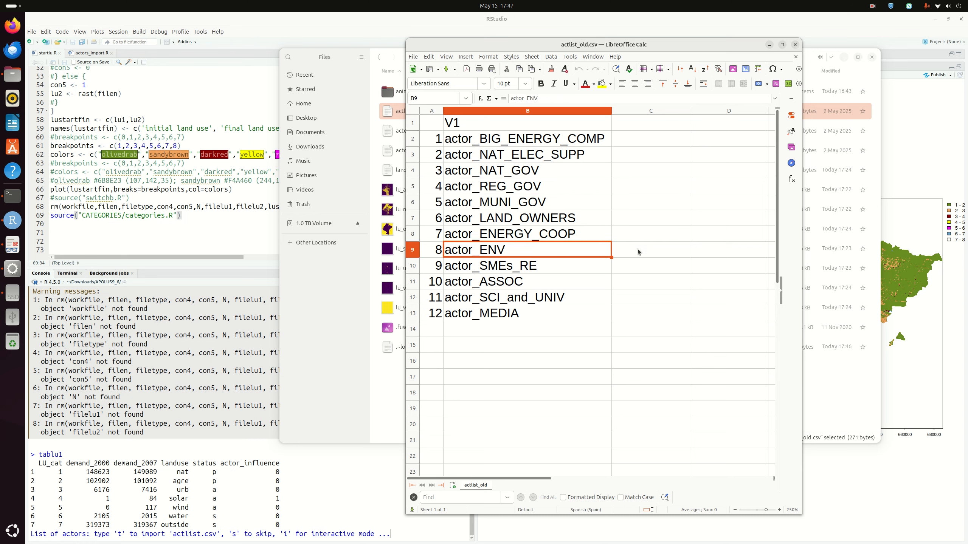
left_click(558, 268)
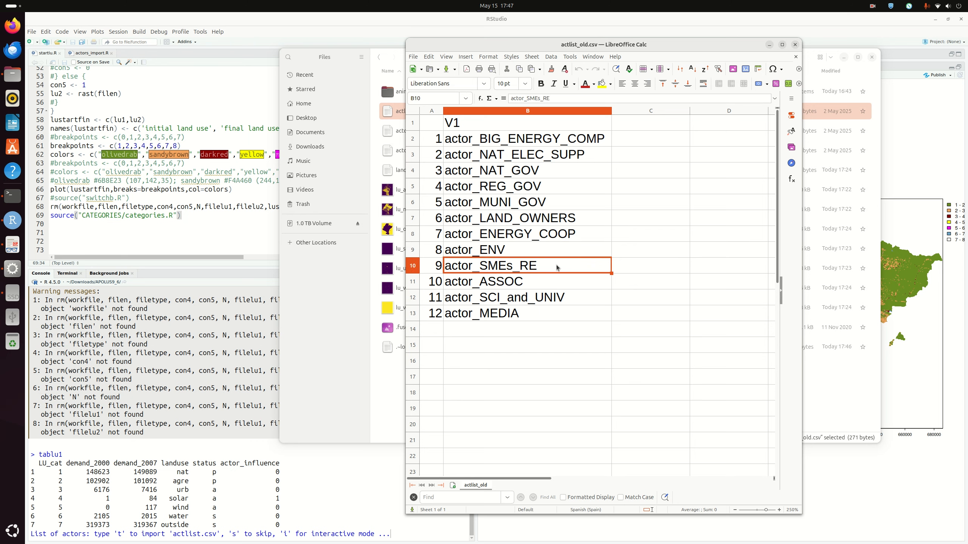
left_click(536, 281)
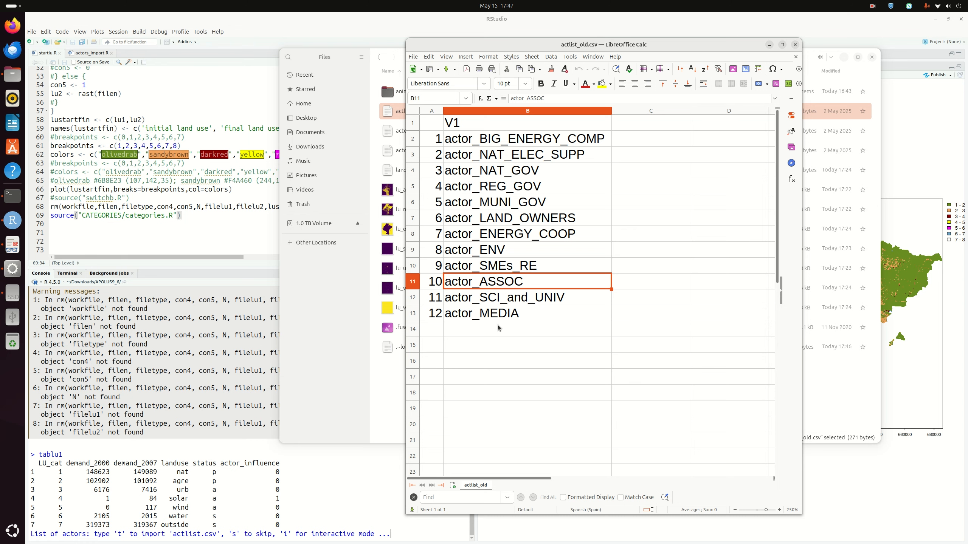
left_click(557, 302)
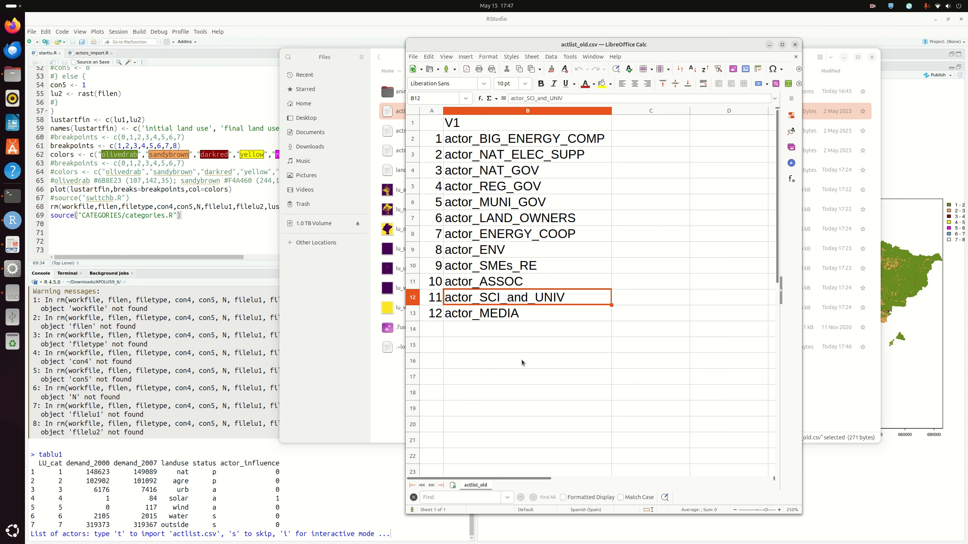
left_click(530, 314)
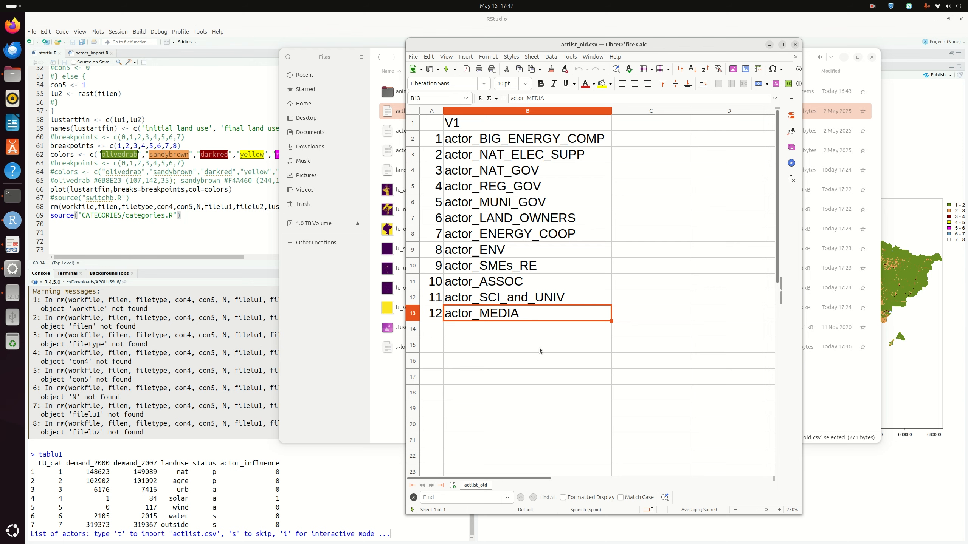
left_click(794, 45)
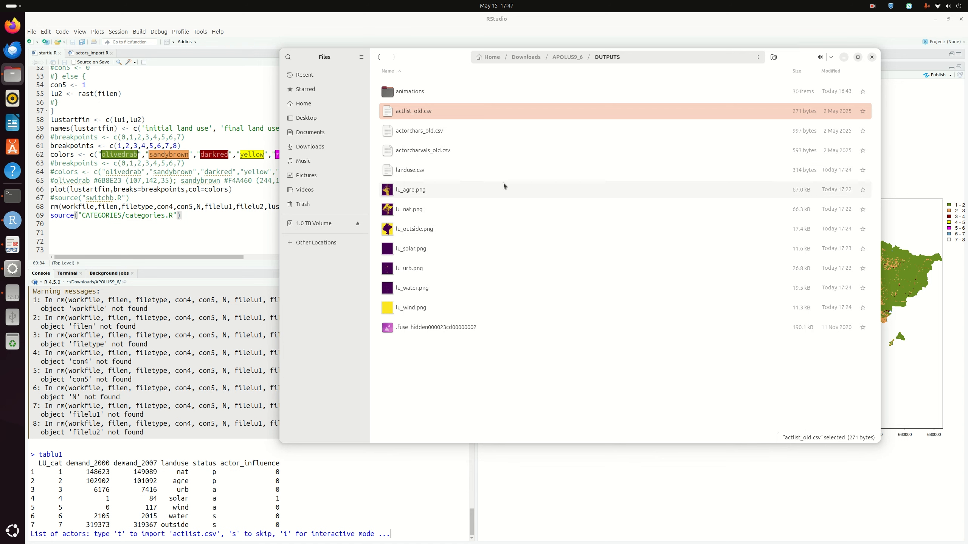
- Return to RStudio and choose interactive mode (i) for the list of actors in the console
left_click(394, 534)
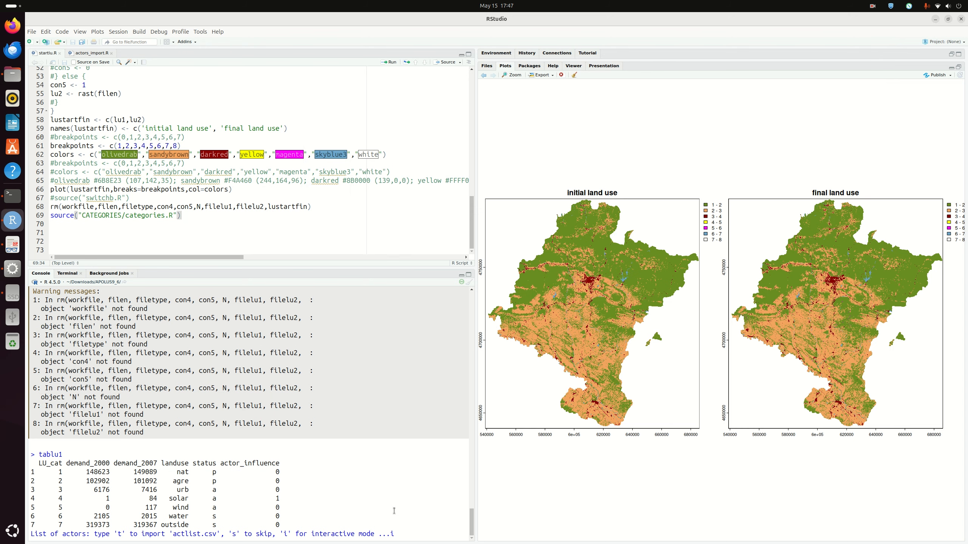
type("i")
key("Return")
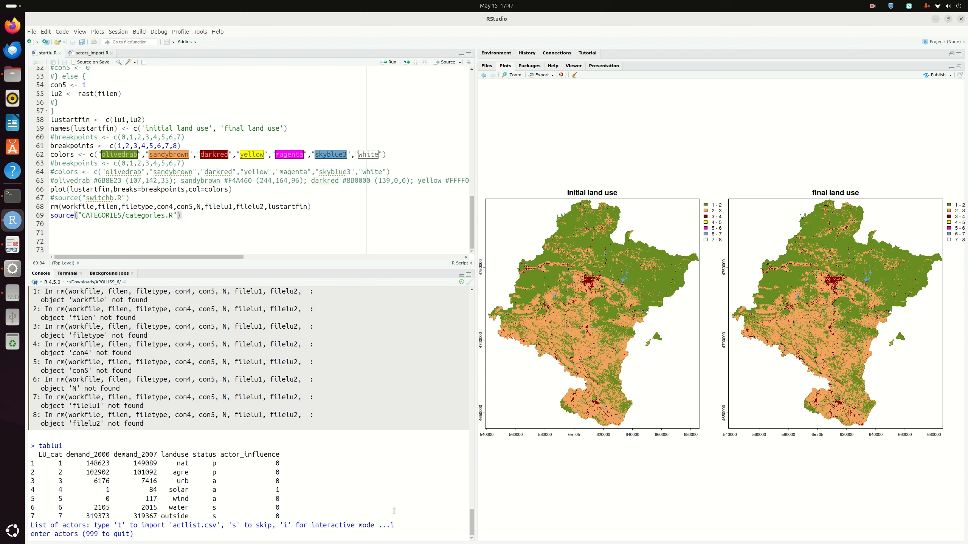
- Enter Regional_government as the first actor at the console prompt
type("Reg")
type("onal_governman")
key("BackSpace")
key("BackSpace")
type("ment")
type("i")
key("Right")
key("Right")
key("Right")
key("Right")
key("Right")
key("Right")
key("Right")
key("Right")
key("Right")
key("Right")
key("Right")
key("Right")
key("Return")
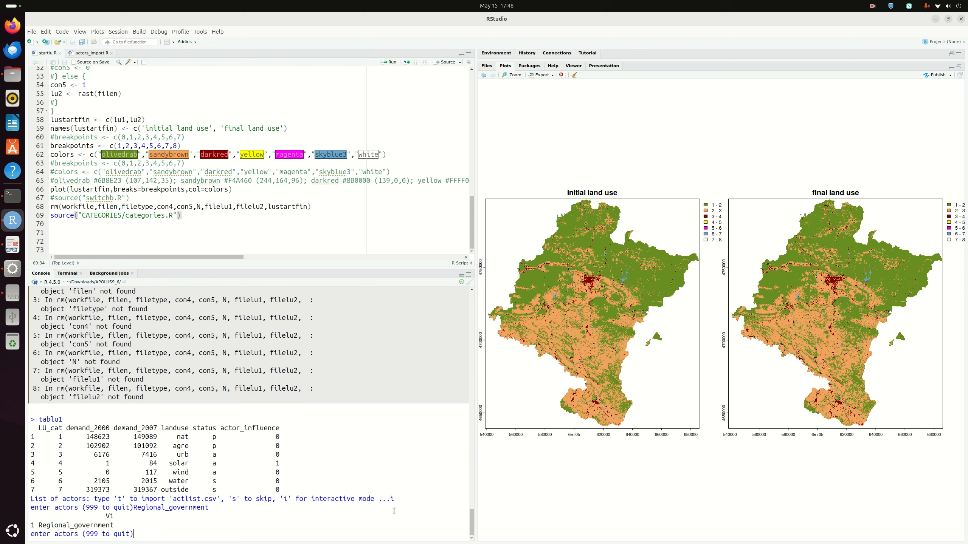
- Add Local_government and Renewable_activists as actors, and end the actor list with 999
type("Local_government")
key("Return")
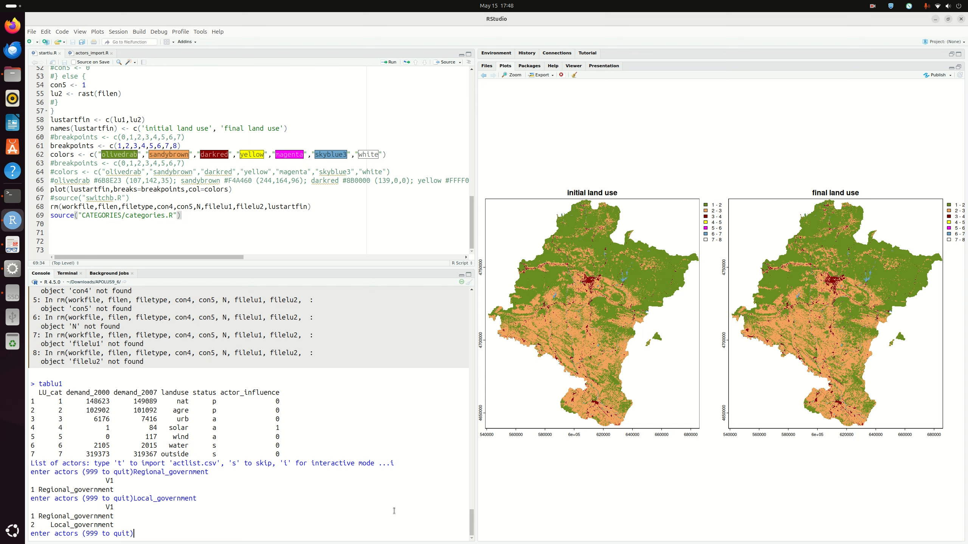
type("Renewable_activists")
key("Return")
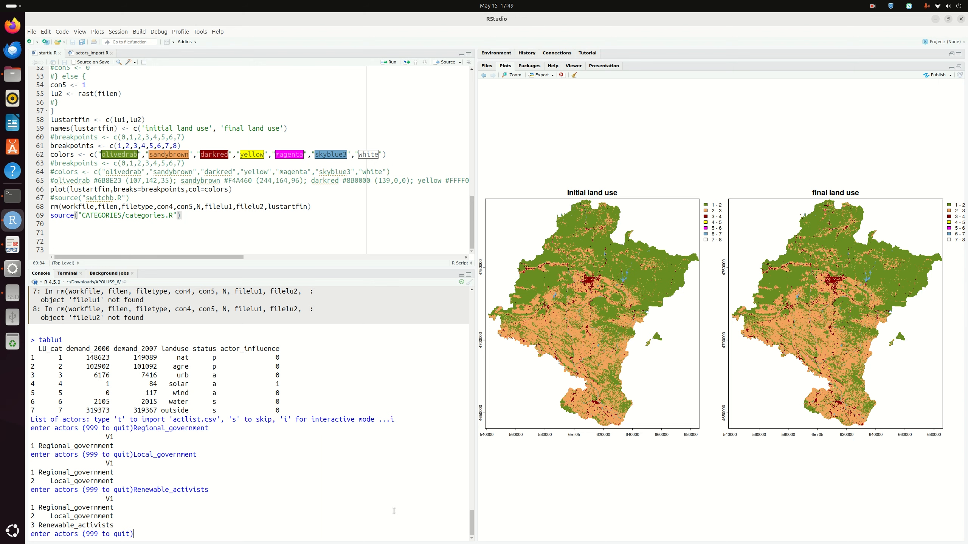
type("999")
key("Return")
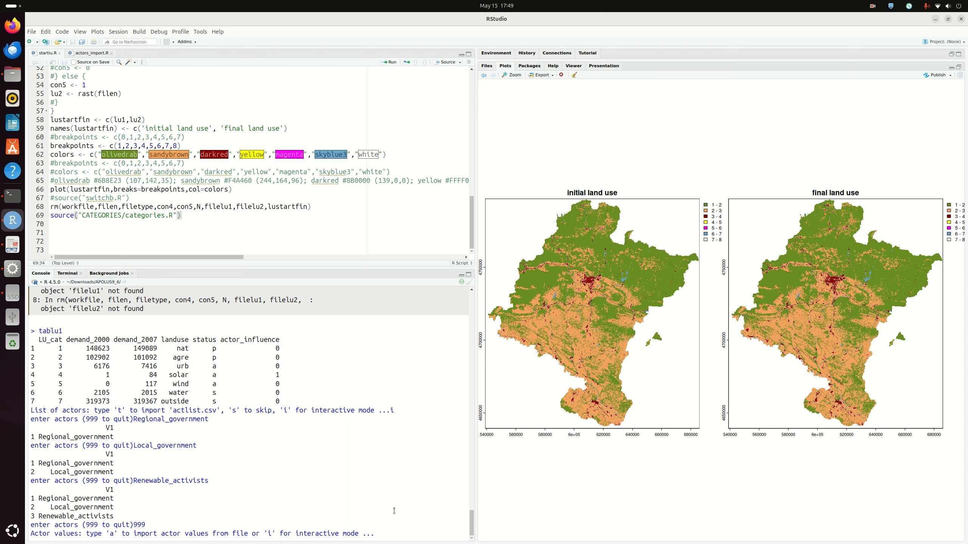
- Choose interactive mode (i) for the actor values and move the rating window clear of the screen corner
type("i")
key("Return")
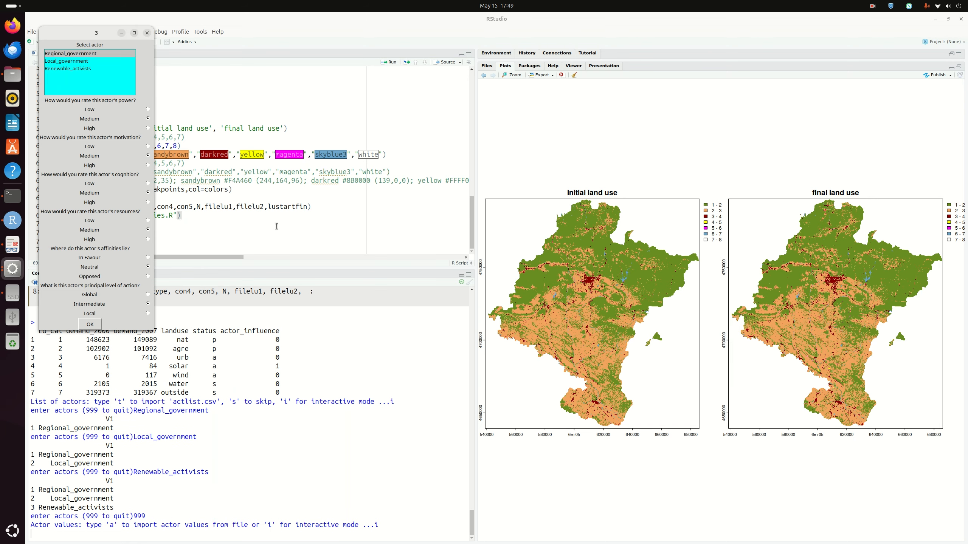
left_click_drag(78, 35, 352, 73)
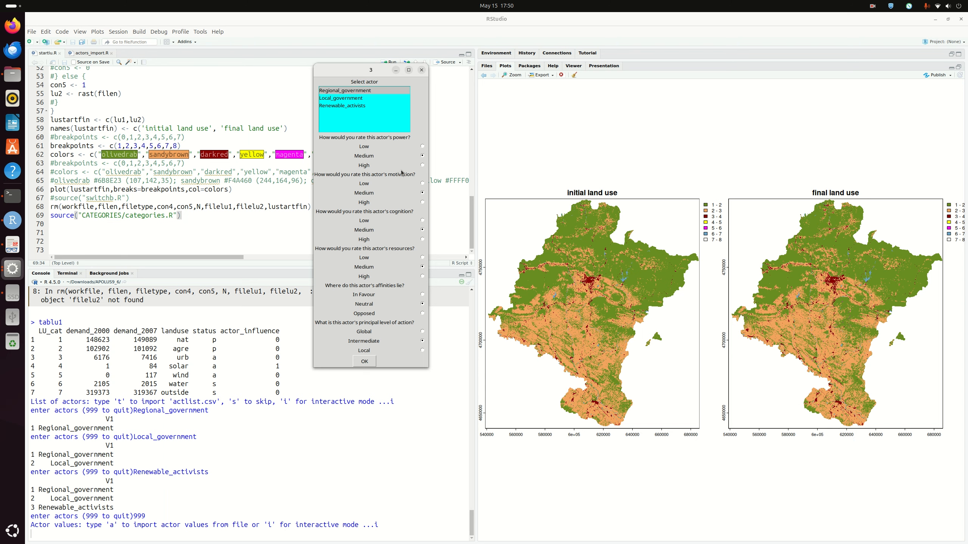
- Rate Regional_government High for power, motivation, cognition and resources, set its affinities to In Favour, and confirm the ratings and the area-of-action message
left_click(422, 165)
left_click(423, 202)
left_click(422, 239)
left_click(423, 276)
left_click(422, 294)
left_click(367, 362)
left_click(484, 299)
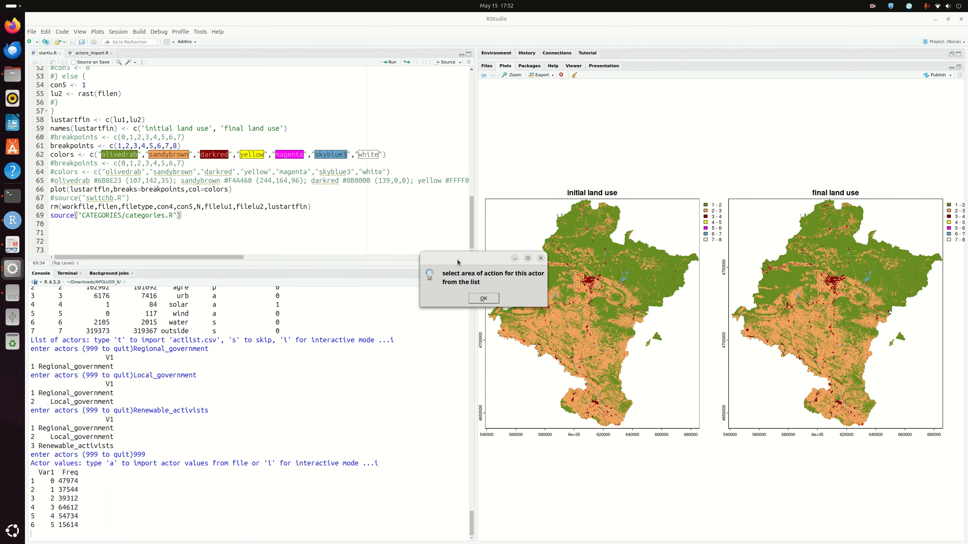
- Move the area-of-action message aside, then switch to the terminal and place its window beside the message
left_click_drag(456, 260, 378, 211)
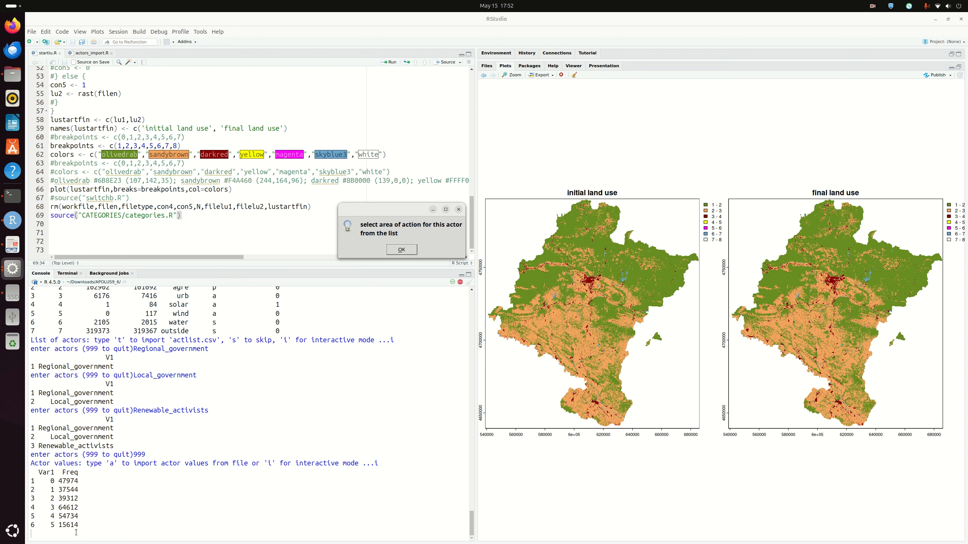
left_click_drag(371, 216, 355, 239)
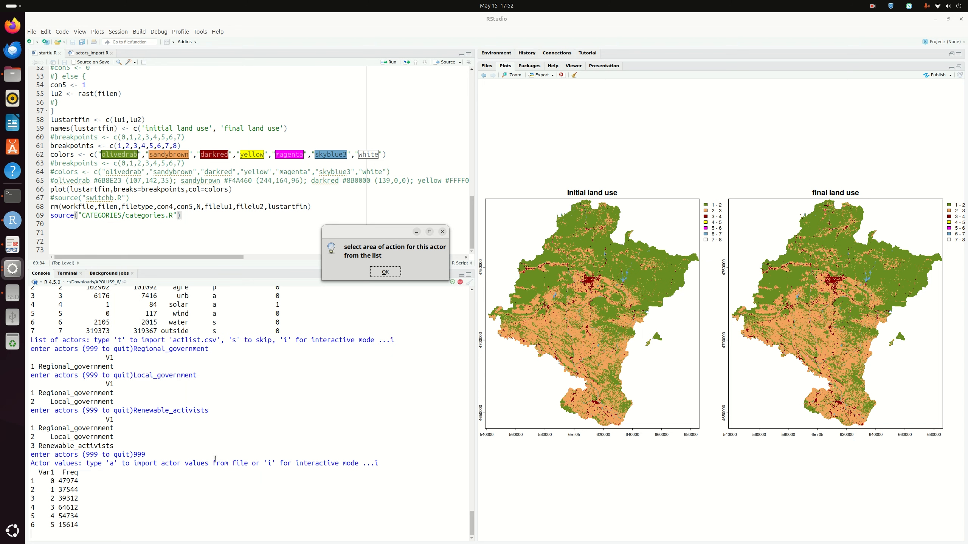
left_click(17, 200)
left_click_drag(477, 95, 532, 190)
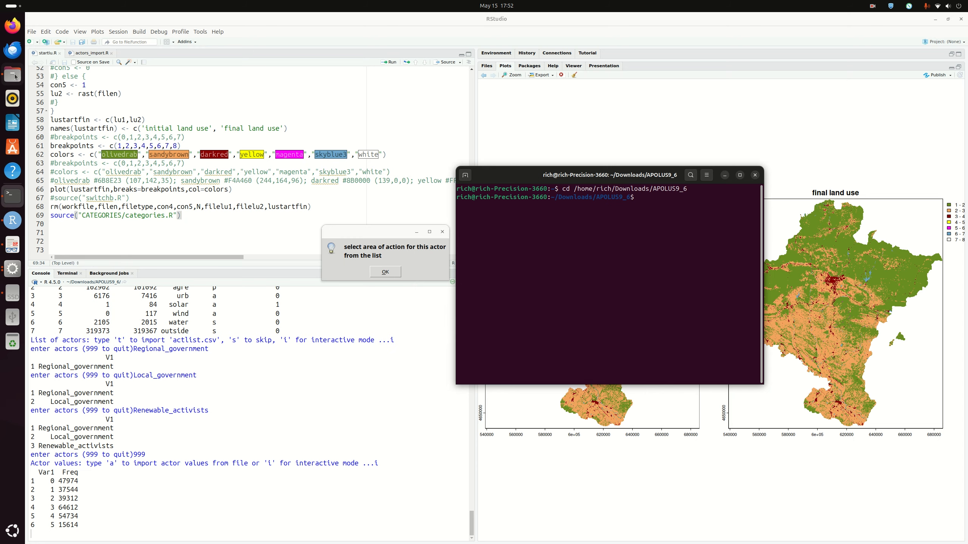
- Switch to the file manager, open the APOLUS9_6/ASCII/REGIONS folder and copy its path
left_click(13, 75)
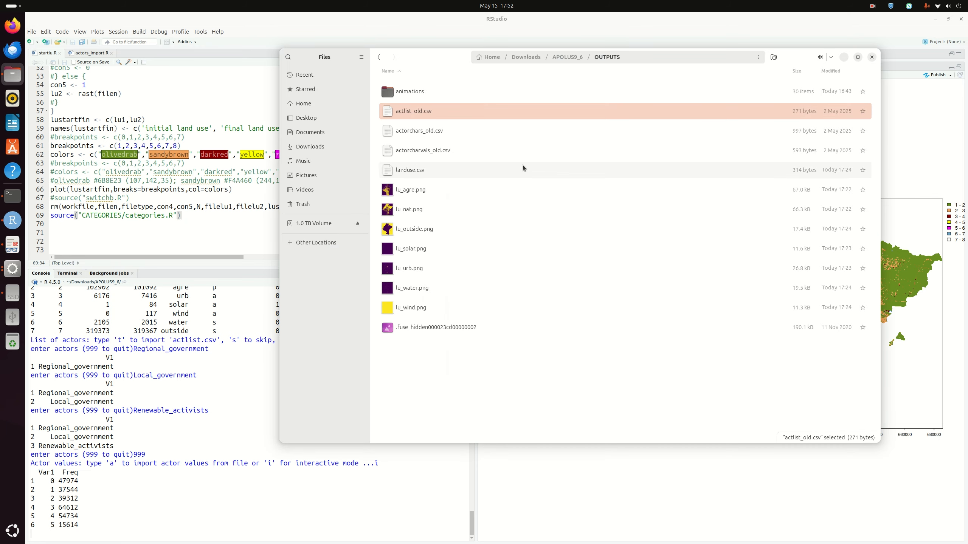
left_click(568, 57)
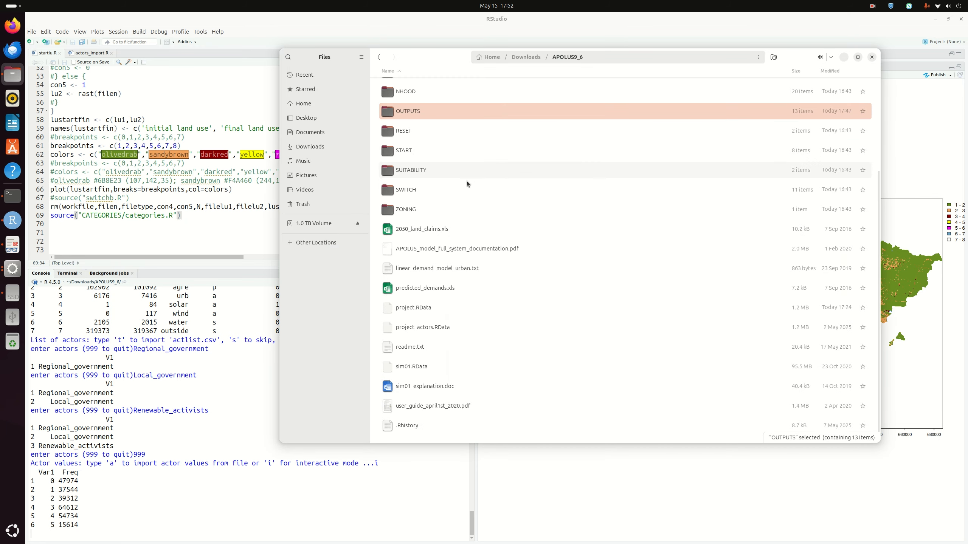
scroll(472, 189, "up", 1)
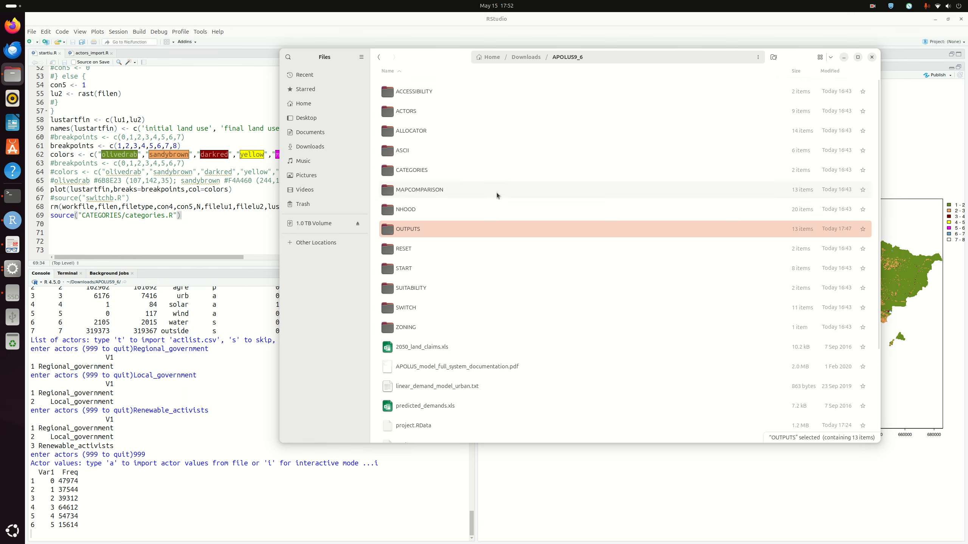
double_click(437, 148)
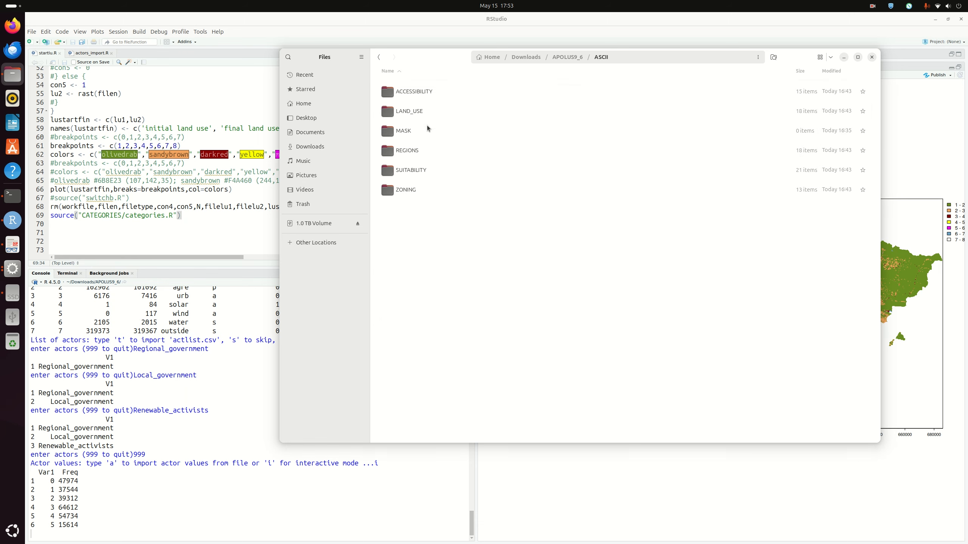
double_click(424, 152)
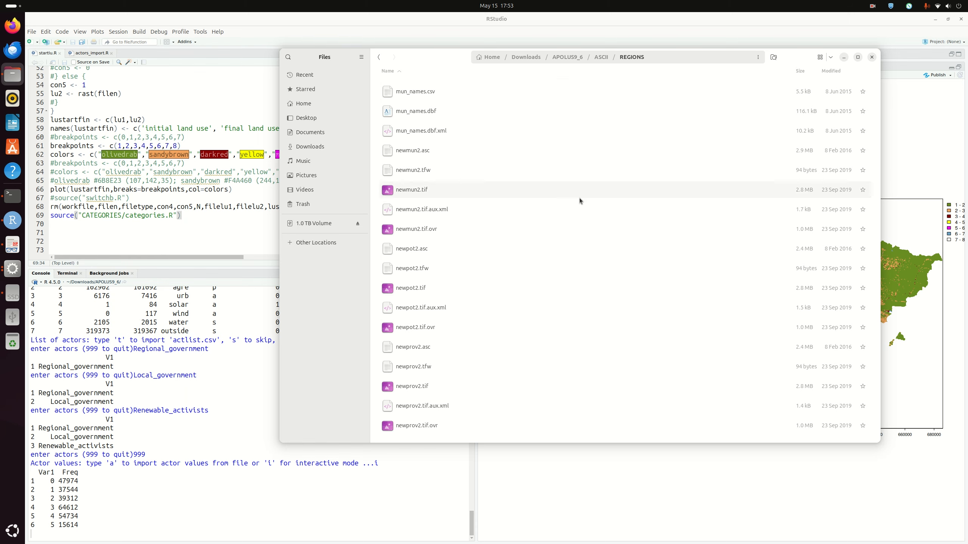
left_click(693, 58)
key("ctrl+c")
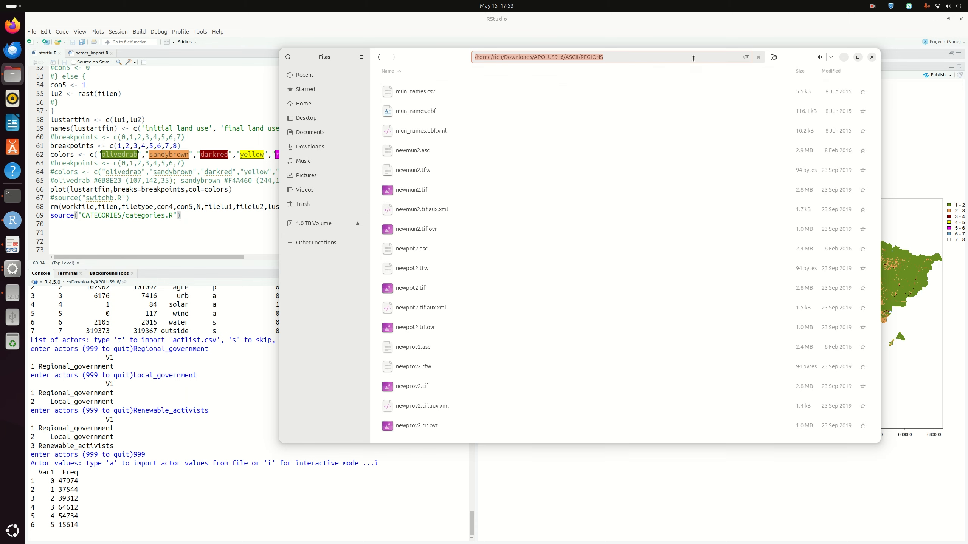
- Return to the terminal and start an R session
left_click(13, 195)
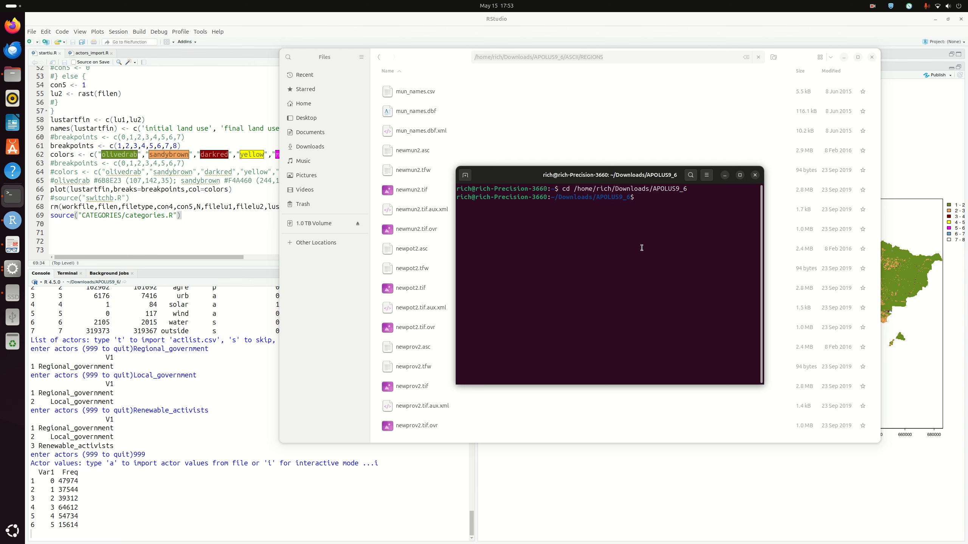
type("R")
key("Return")
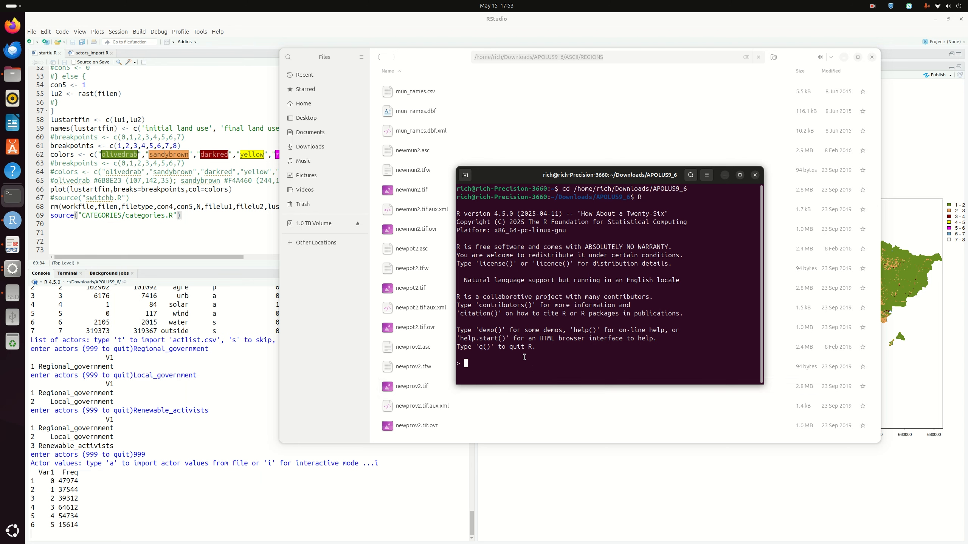
- Set the R working directory to the copied REGIONS folder path with setwd and list its files with list.files()
type("setwd(\"")
key("ctrl+shift+v")
type("\"")
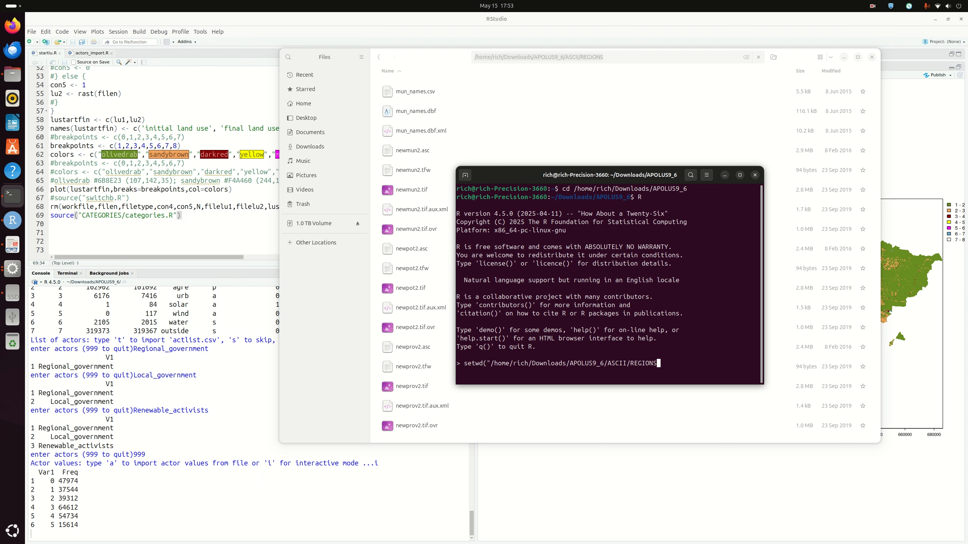
type(")")
key("Return")
type("list.files()")
key("Return")
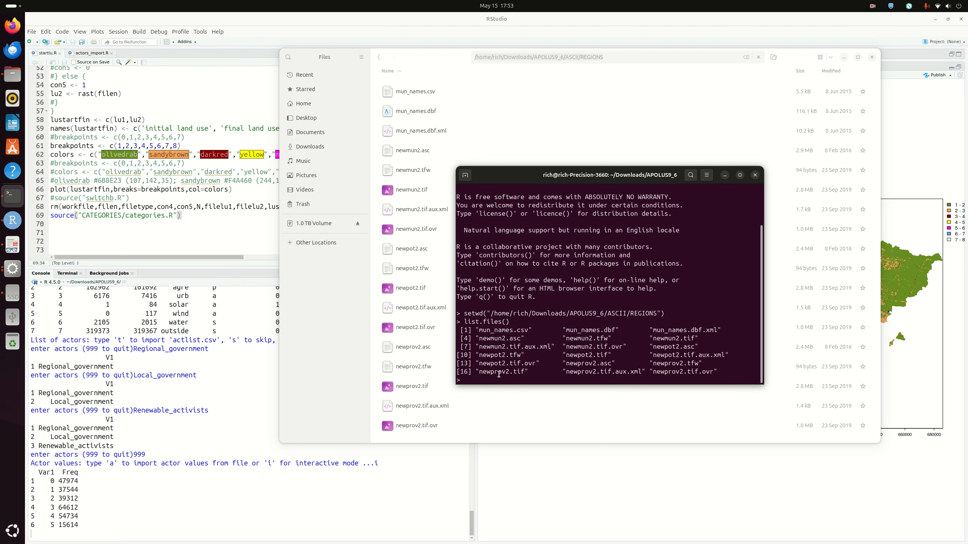
- Try to plot "newpot2.tif" directly by its file name, and move the graphics window away from the screen corner
type("plot(")
left_click_drag(612, 354, 563, 355)
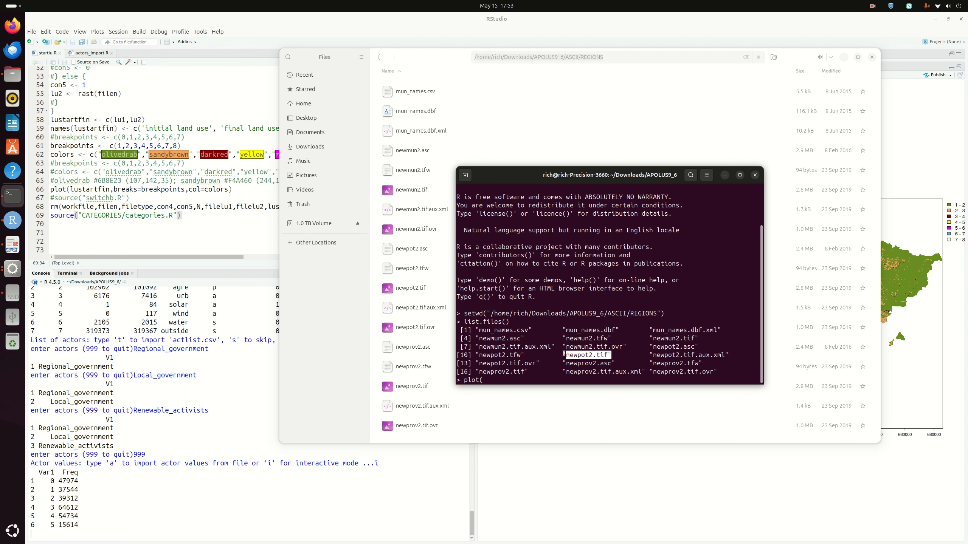
middle_click(490, 377)
type(")")
key("Return")
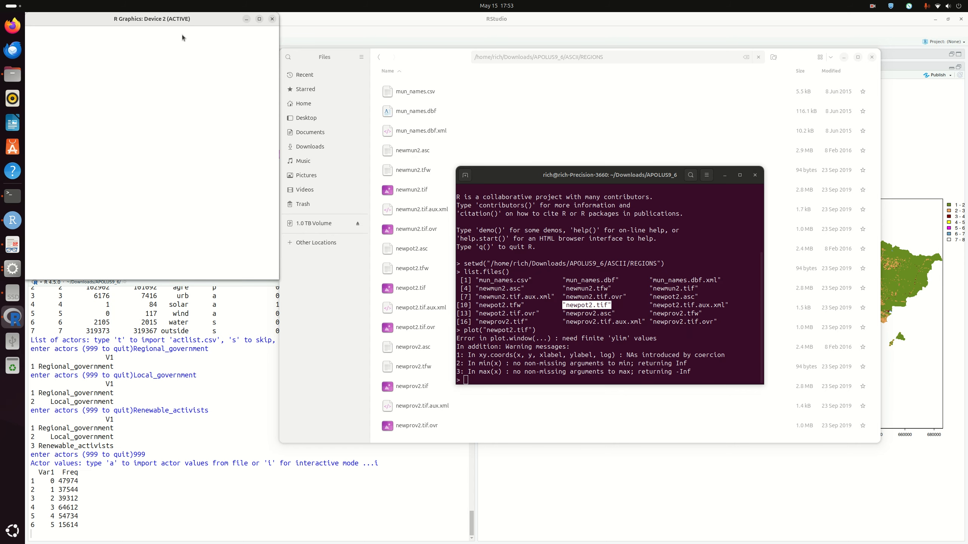
left_click_drag(255, 38, 319, 51)
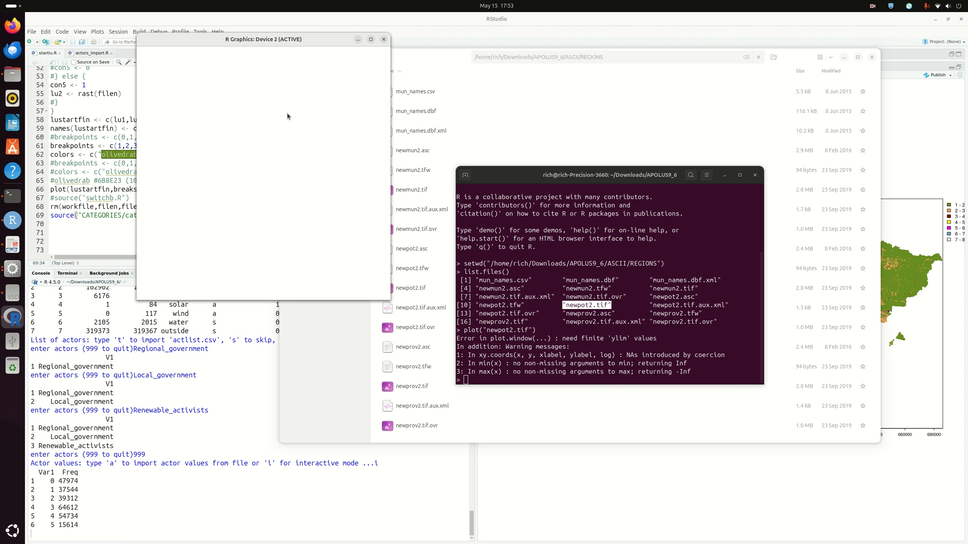
- Load the terra library and read "newpot2.tif" with rast into an object named regmap
left_click(478, 360)
type("librar")
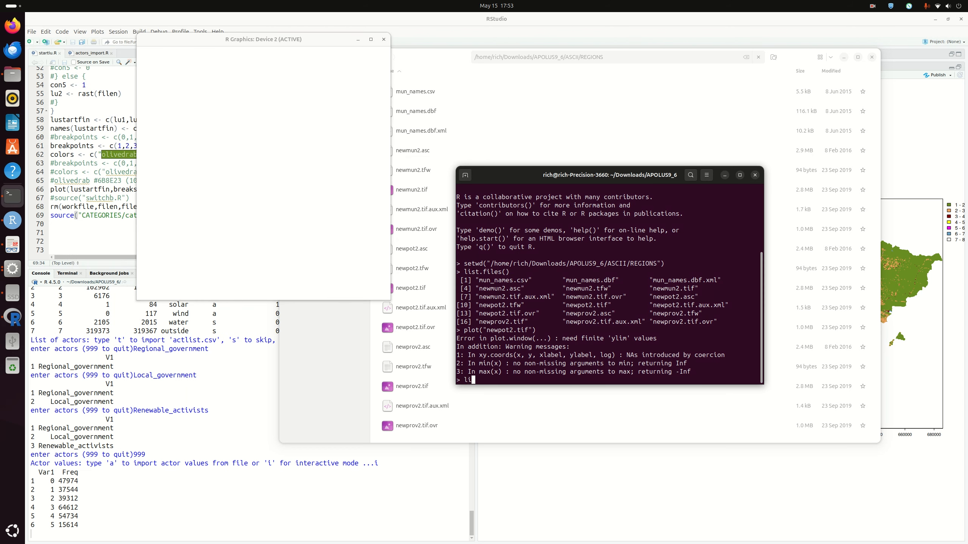
type("y(terra)")
key("Return")
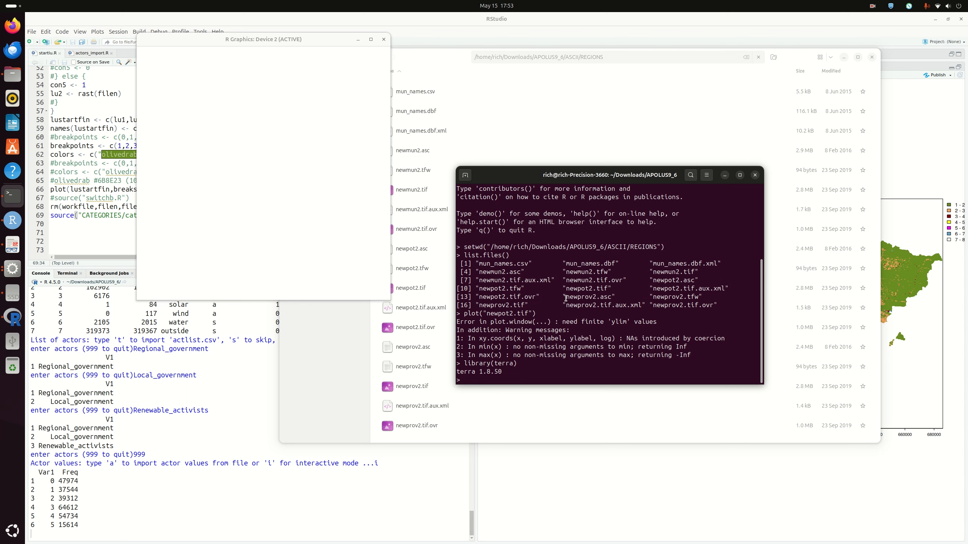
type("regmap <- rast(\"newpot2.tif\"")
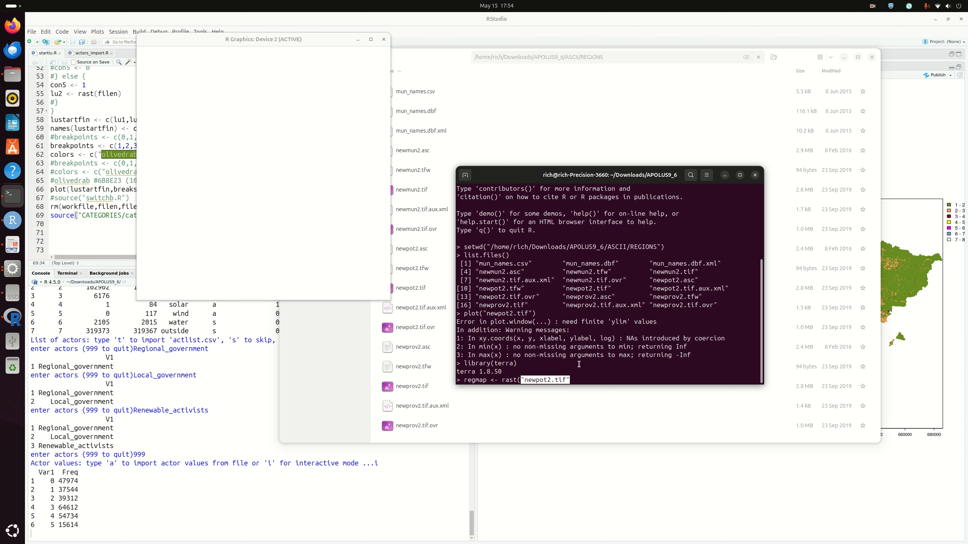
type(")")
key("Return")
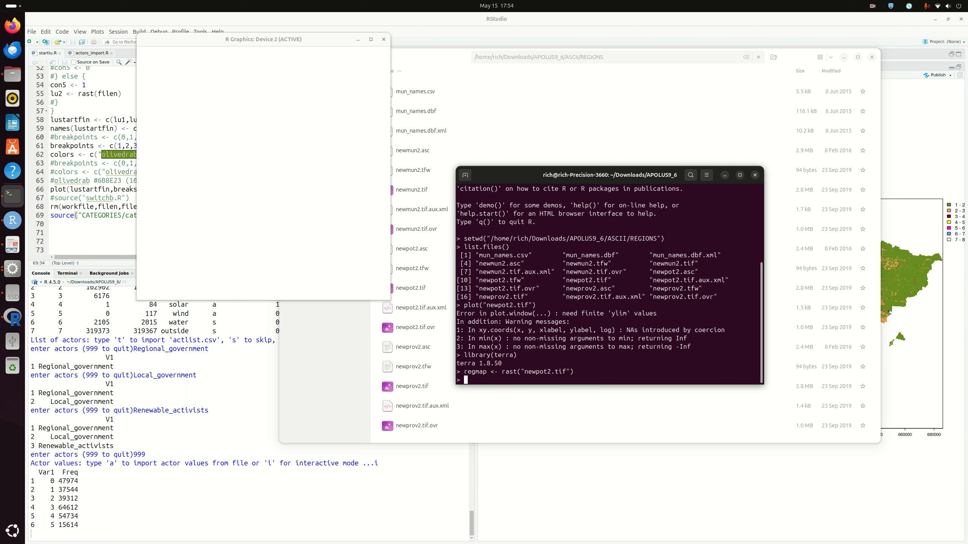
- Plot the regmap raster by reusing the earlier plot command with regmap in place of the file name
key("Up")
key("Up")
key("Up")
key("Left")
key("BackSpace")
key("BackSpace")
key("BackSpace")
key("BackSpace")
key("BackSpace")
key("BackSpace")
key("BackSpace")
key("BackSpace")
key("BackSpace")
key("BackSpace")
key("BackSpace")
key("BackSpace")
key("BackSpace")
type("regmap")
key("Return")
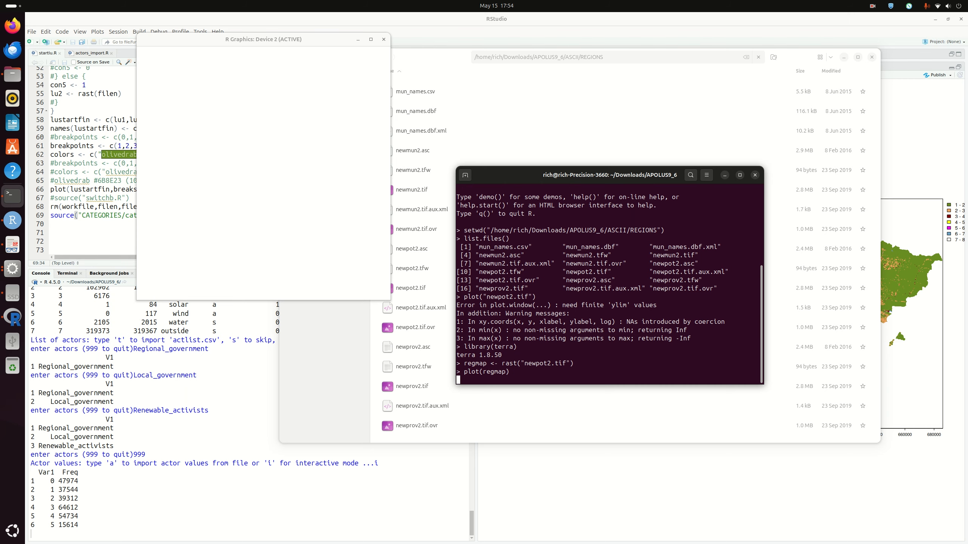
- Minimise the file manager and arrange the terminal and the map plot so both are visible beside the area-of-action message
left_click_drag(291, 41, 328, 129)
left_click_drag(538, 180, 565, 164)
left_click(321, 128)
left_click_drag(321, 128, 684, 238)
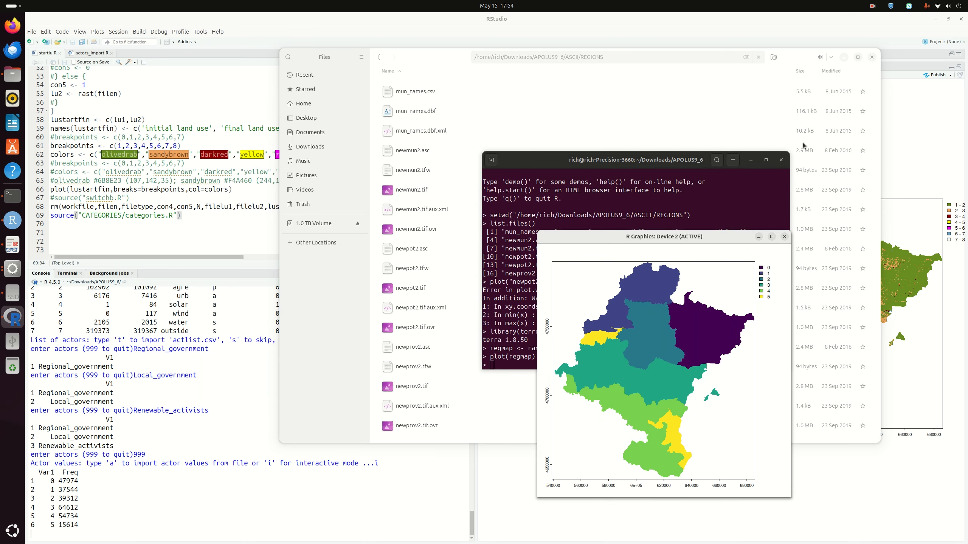
left_click(844, 58)
left_click_drag(506, 327, 603, 283)
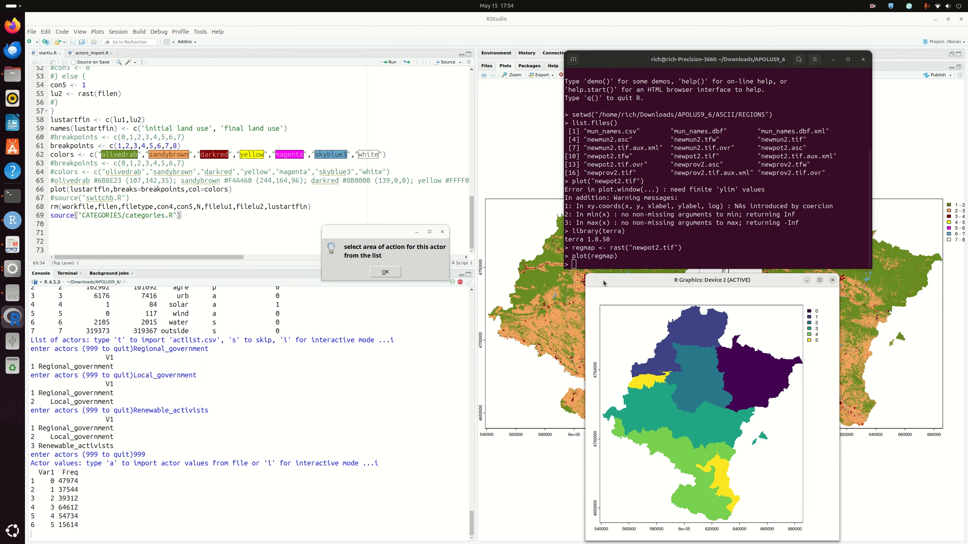
left_click(583, 267)
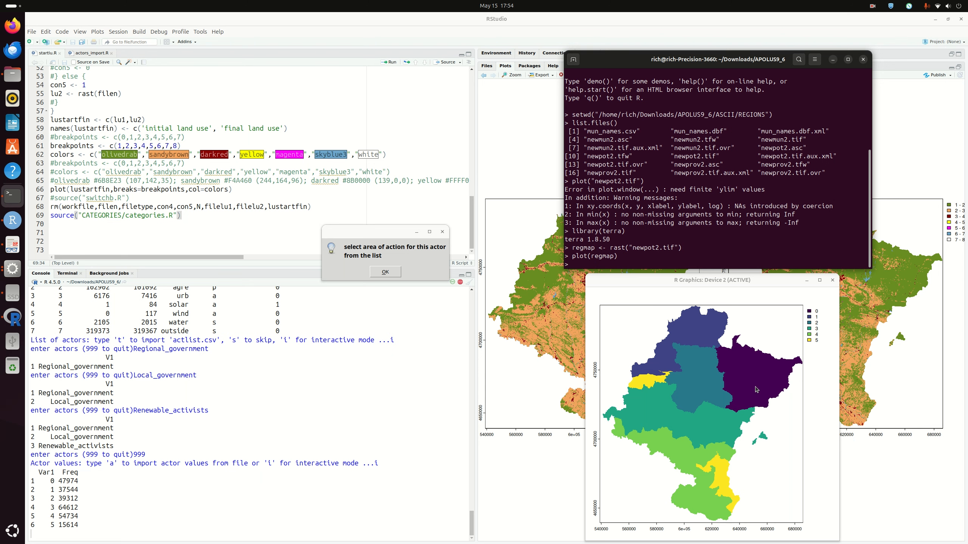
- Run click(regmap), query the dark purple, blue, central blue-green and both yellow regions on the map, and end the query
type("click(regmap)")
key("Return")
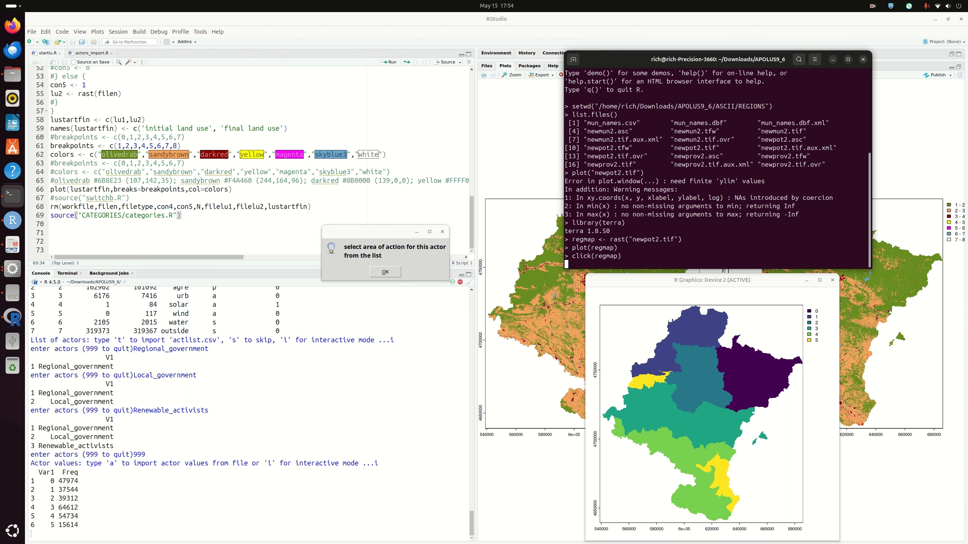
left_click(750, 368)
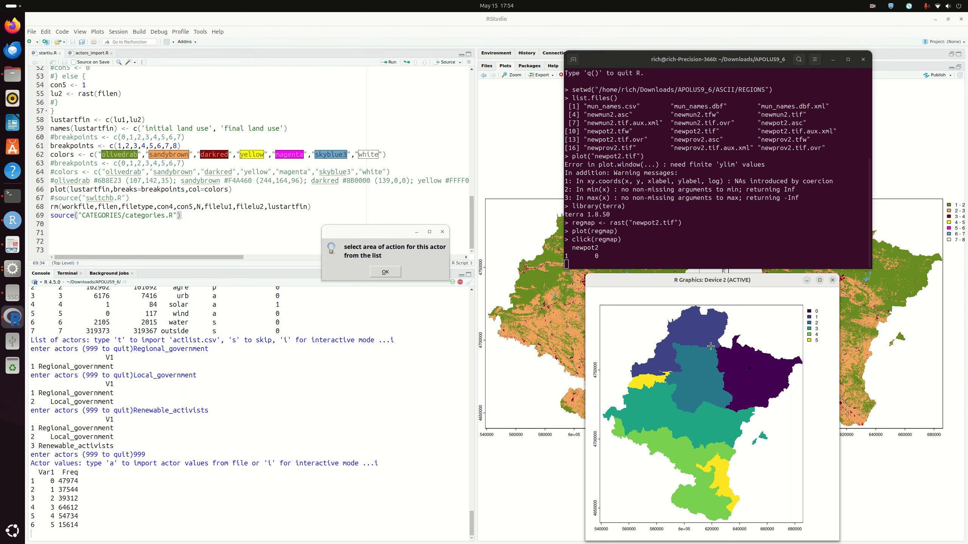
left_click(697, 330)
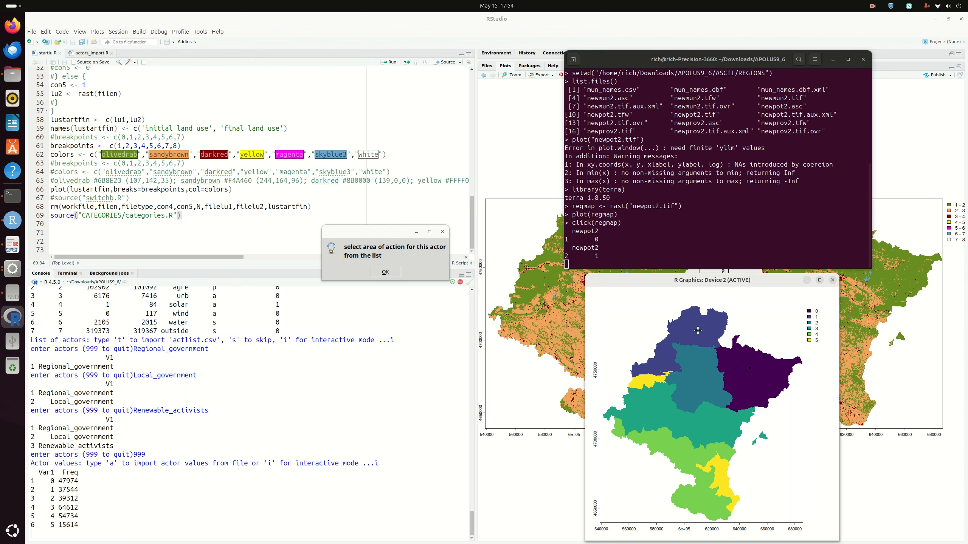
left_click(700, 369)
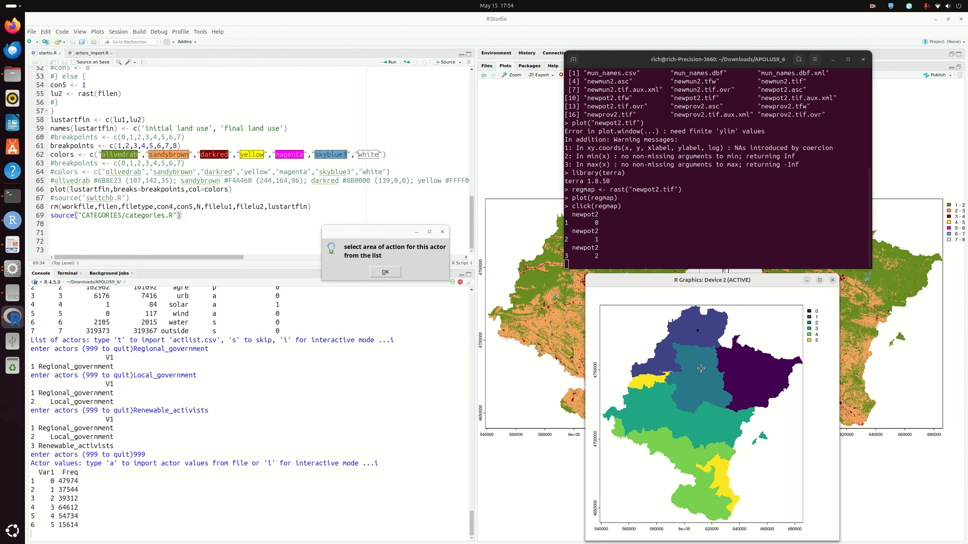
left_click(650, 380)
left_click(720, 469)
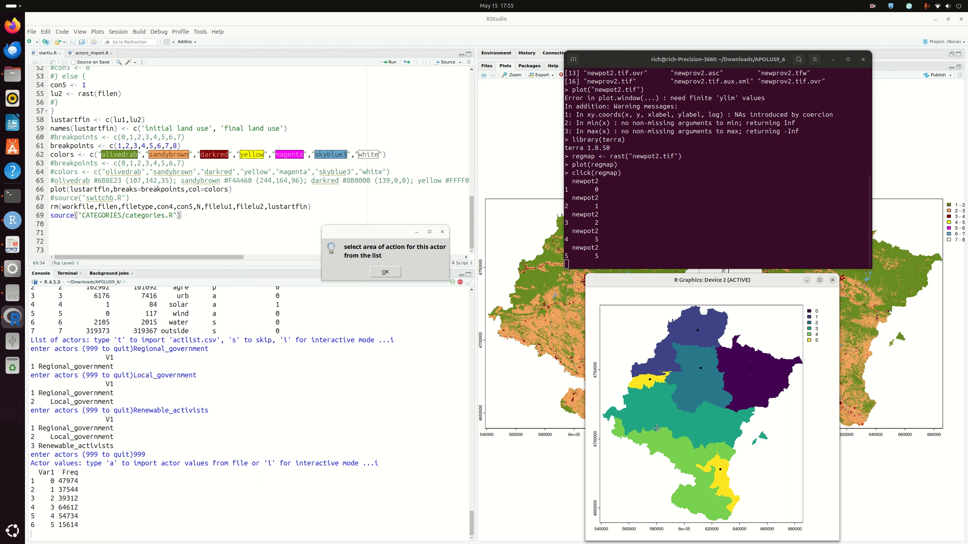
right_click(688, 392)
left_click(608, 261)
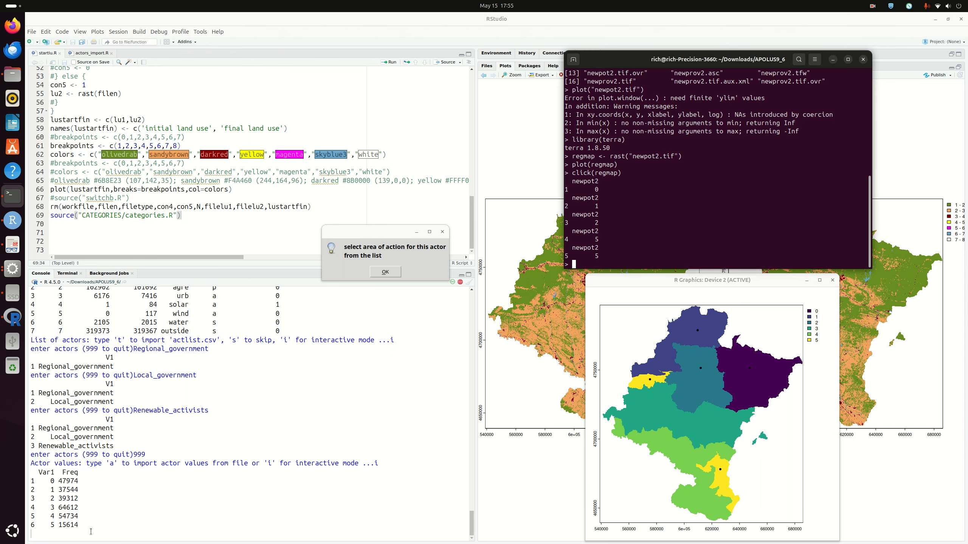
- Move the area-of-action message lower, run click(regmap) again, and query the light green southern region and the green region above it
left_click_drag(375, 232, 336, 284)
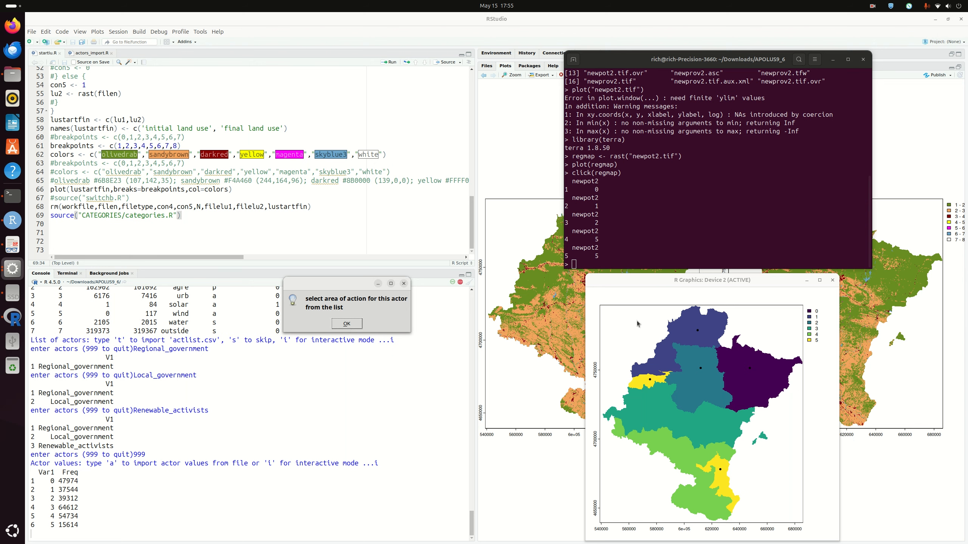
left_click(625, 260)
key("Up")
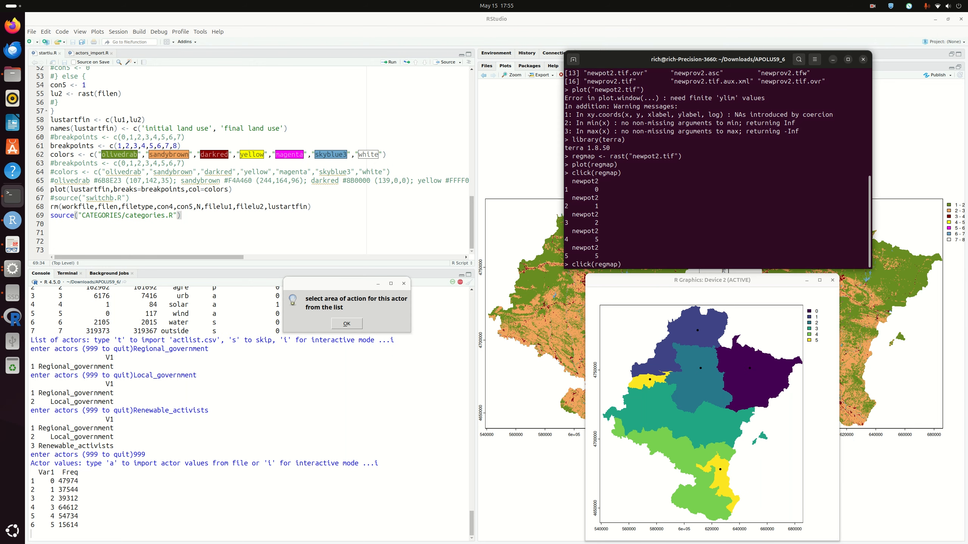
key("Return")
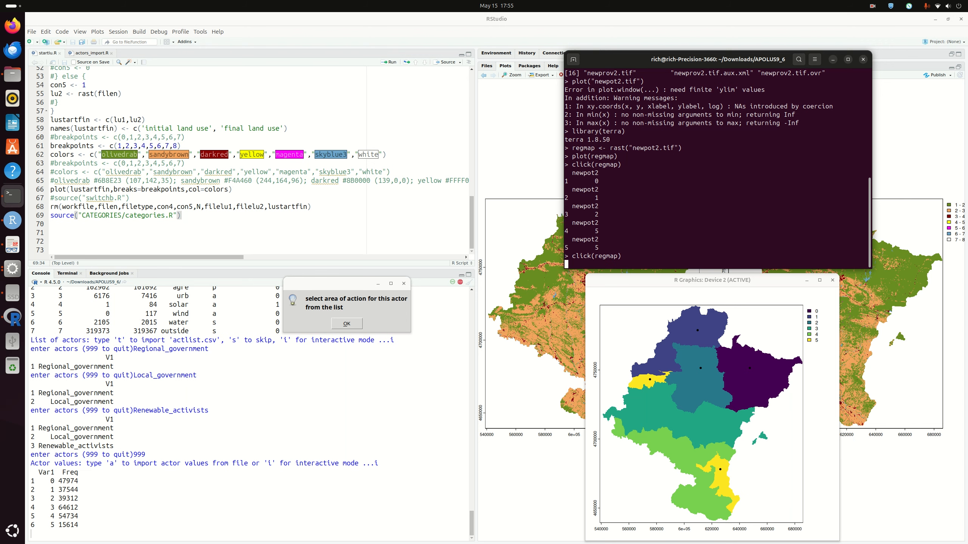
left_click(684, 457)
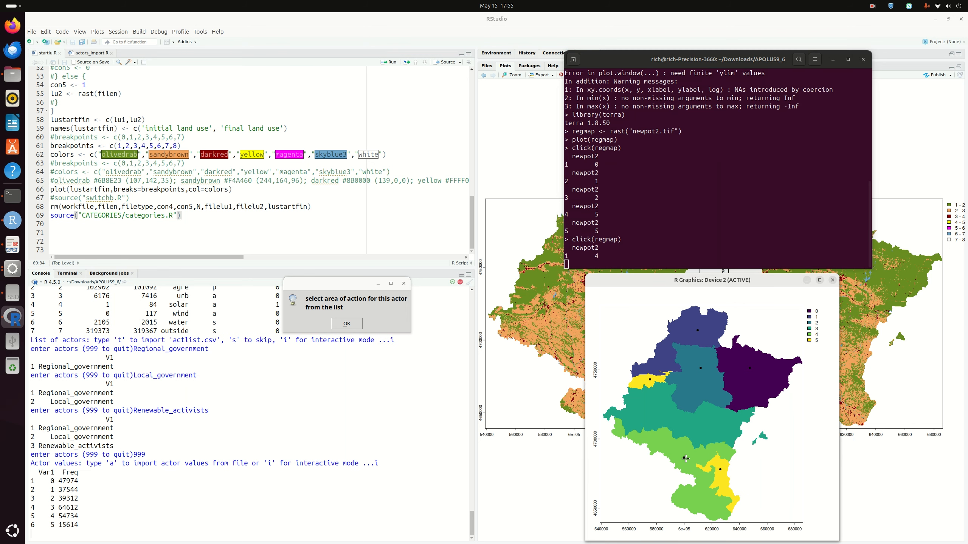
left_click(691, 427)
right_click(608, 263)
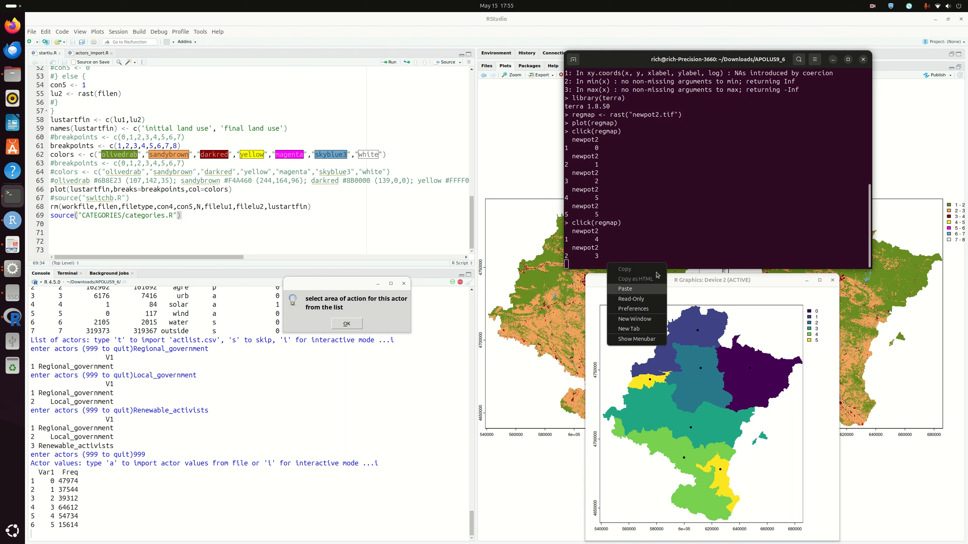
- End the map query in the terminal, accept the area-of-action message and switch to the selection list in the RStudio console
right_click(662, 416)
right_click(659, 425)
left_click(613, 266)
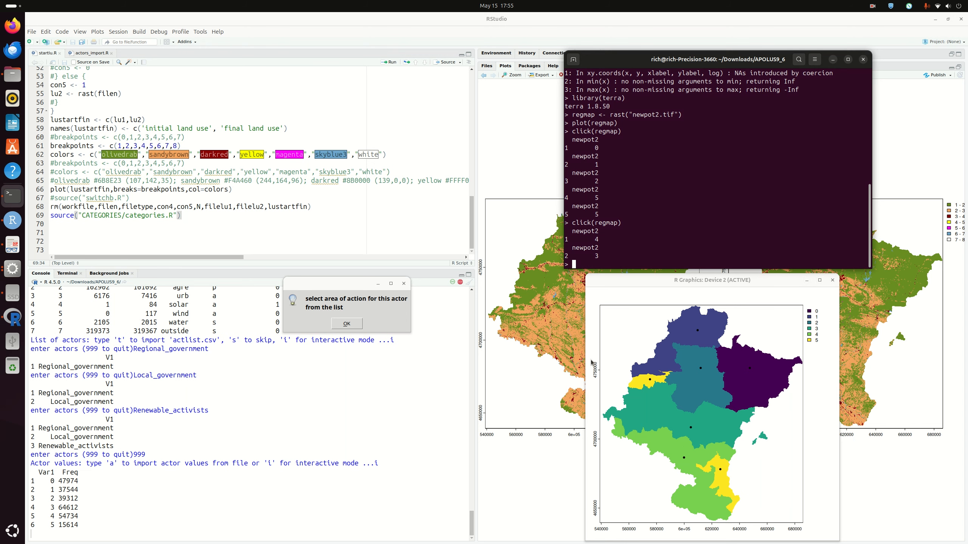
left_click(346, 323)
left_click(88, 533)
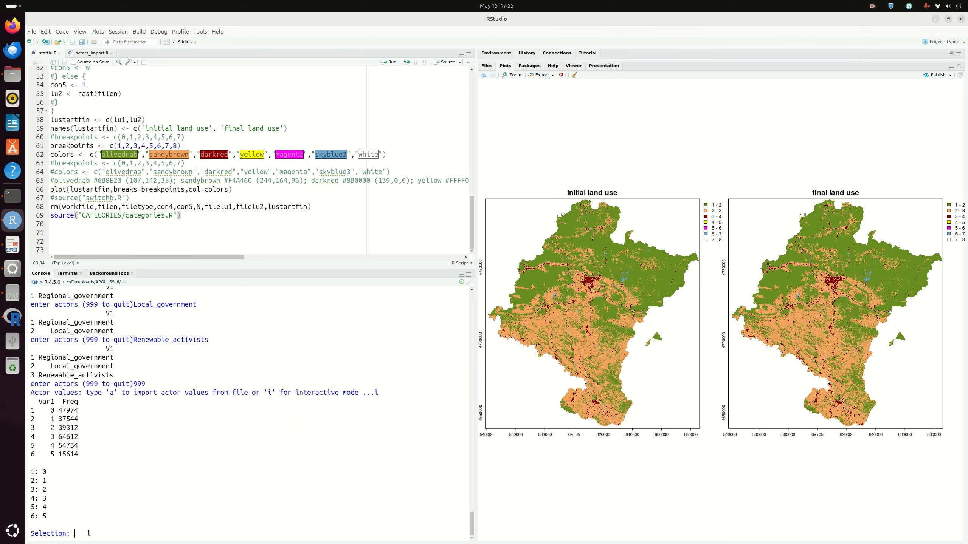
- Select list items 3 and 4 as the regional government's localities, exit the selection and accept the exit message
type("3")
key("Return")
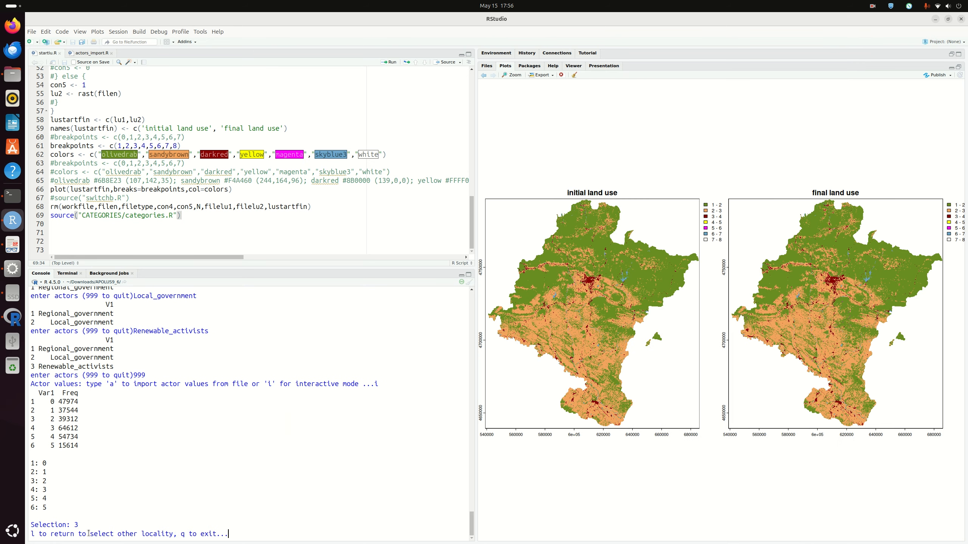
type("l")
key("Return")
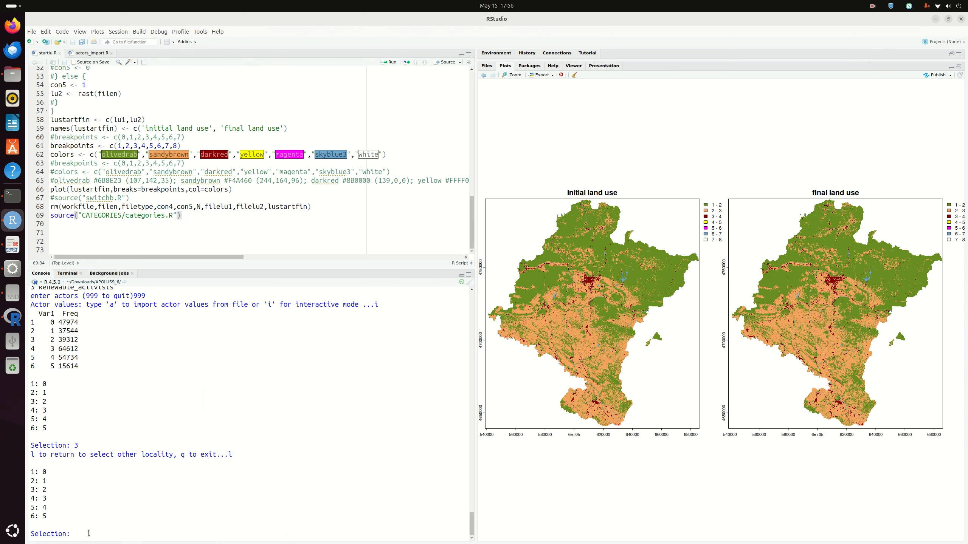
key("Return")
type("q")
key("Return")
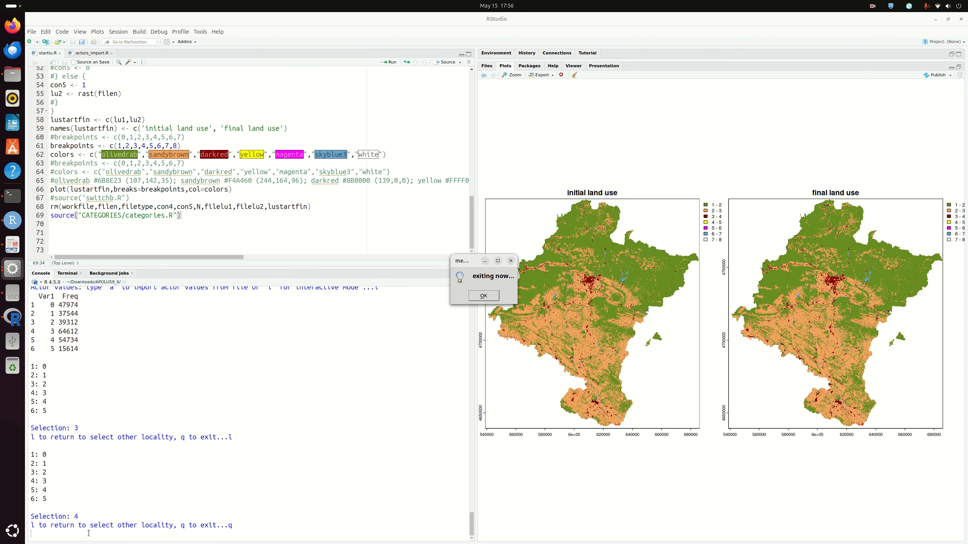
left_click(483, 296)
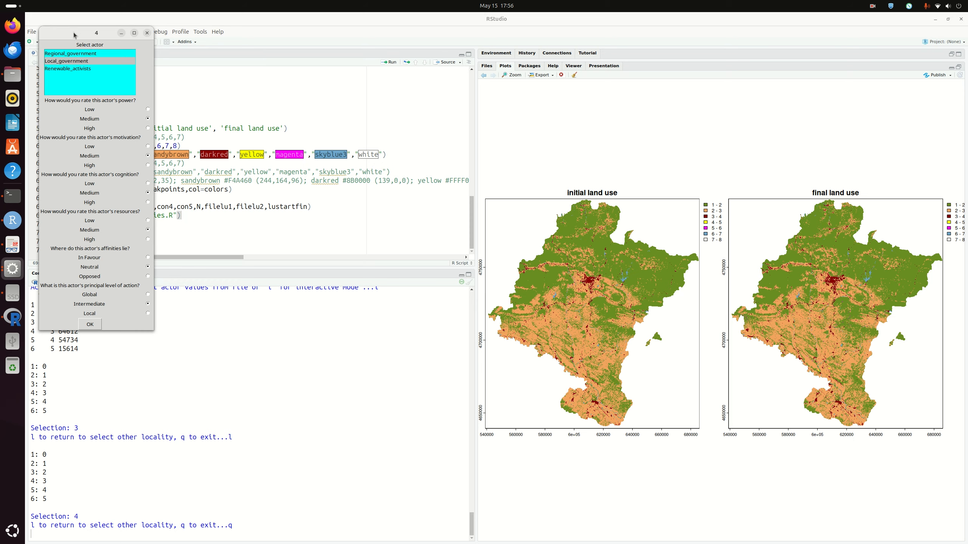
- Rate Local_government with affinities In Favour and principal level of action Local, keeping the other ratings at Medium, and submit the form
left_click_drag(72, 35, 377, 79)
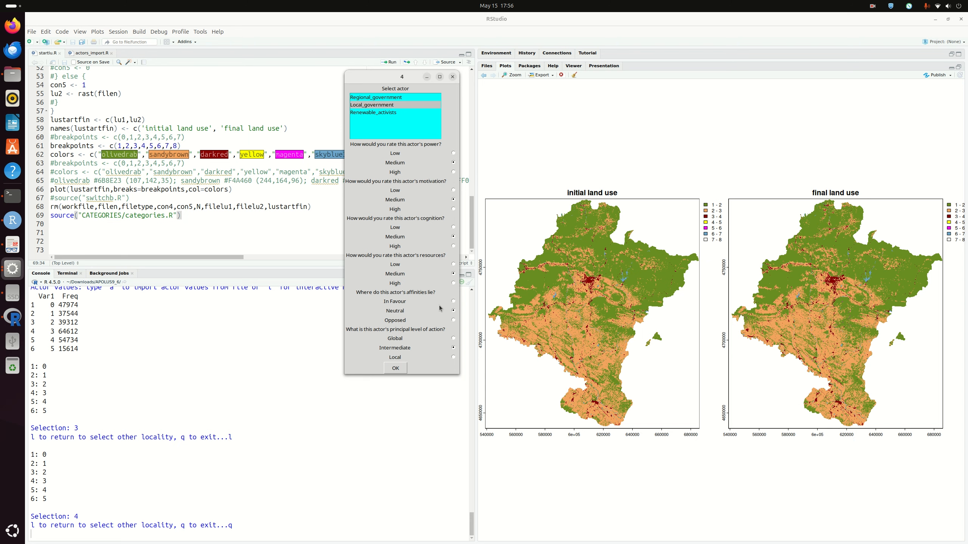
left_click(455, 302)
left_click(454, 358)
left_click(395, 368)
left_click(496, 301)
- Look through the console's list of municipality codes and frequencies from its end up to its start and back
scroll(154, 429, "up", 20)
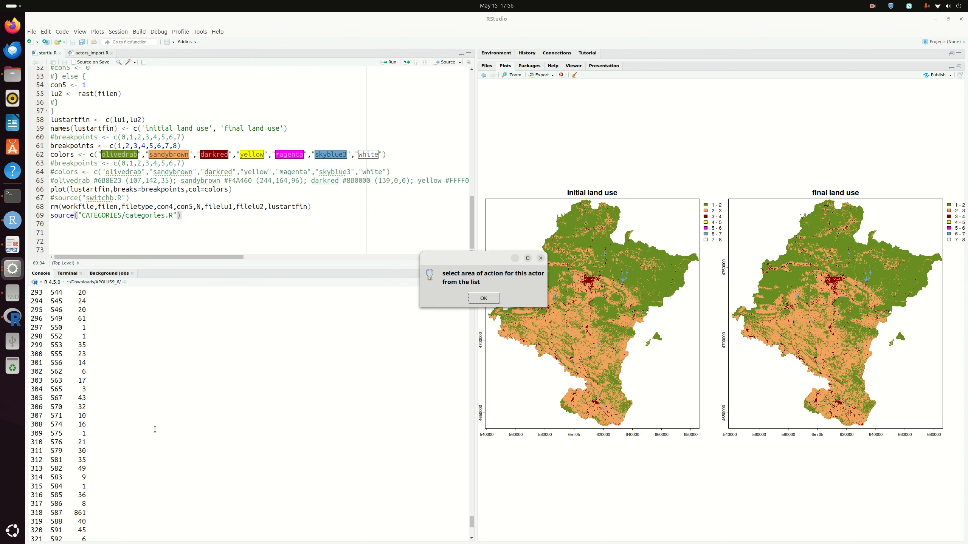
scroll(153, 423, "up", 20)
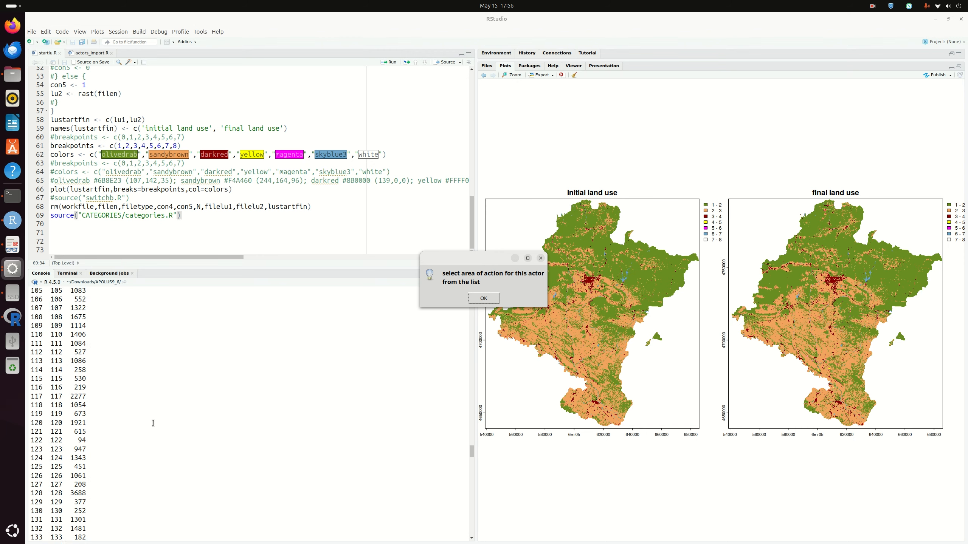
scroll(153, 423, "down", 15)
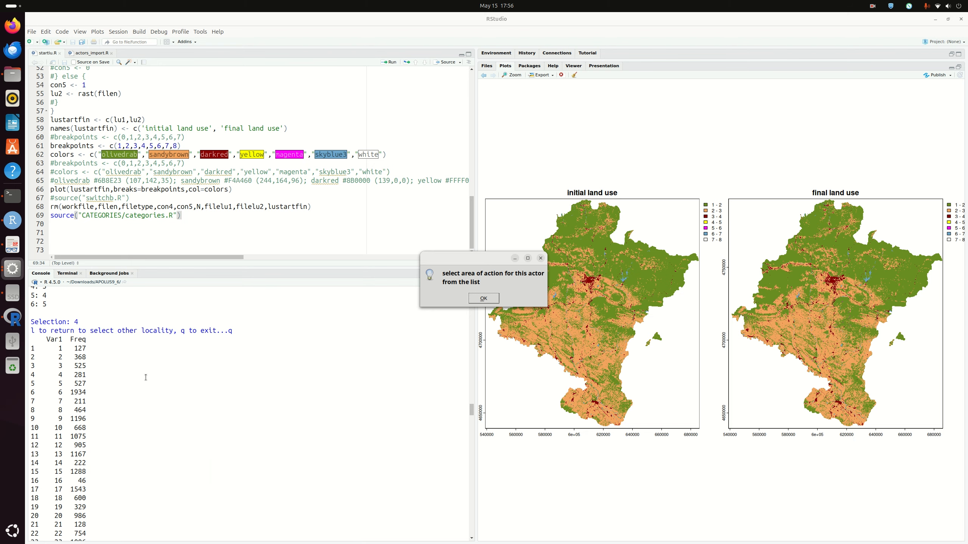
scroll(148, 389, "down", 20)
scroll(154, 406, "down", 20)
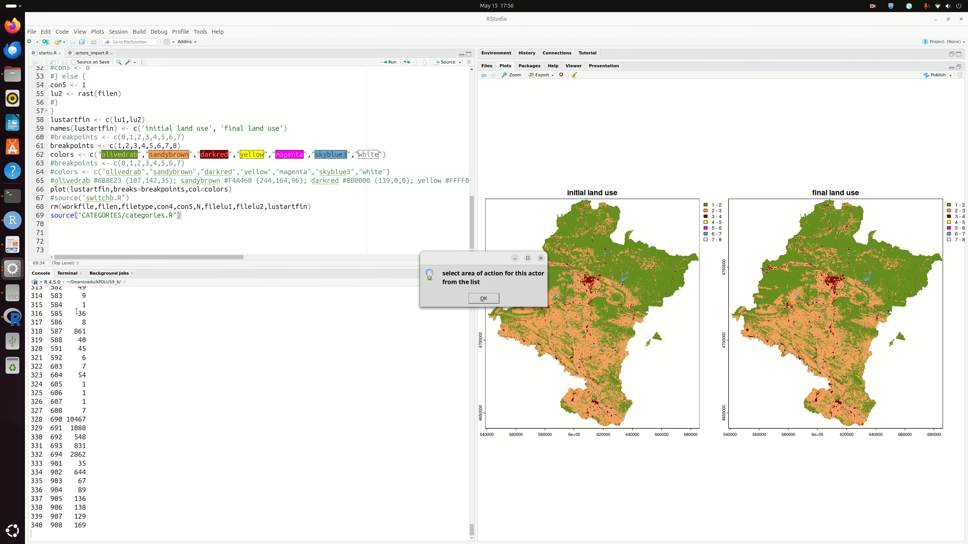
- Switch to the R terminal, run list.files() and move the terminal slightly lower
left_click(10, 201)
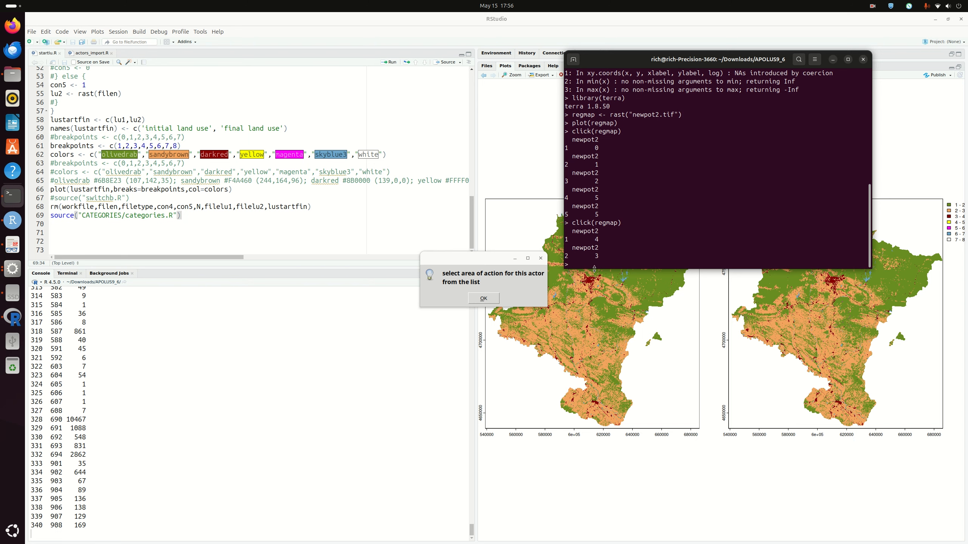
type("list.files()")
key("Return")
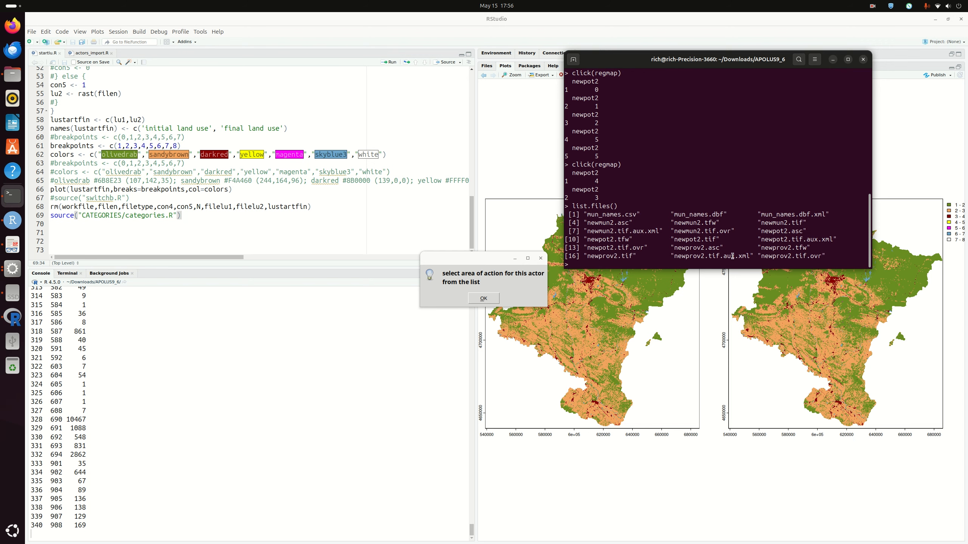
left_click_drag(668, 64, 696, 85)
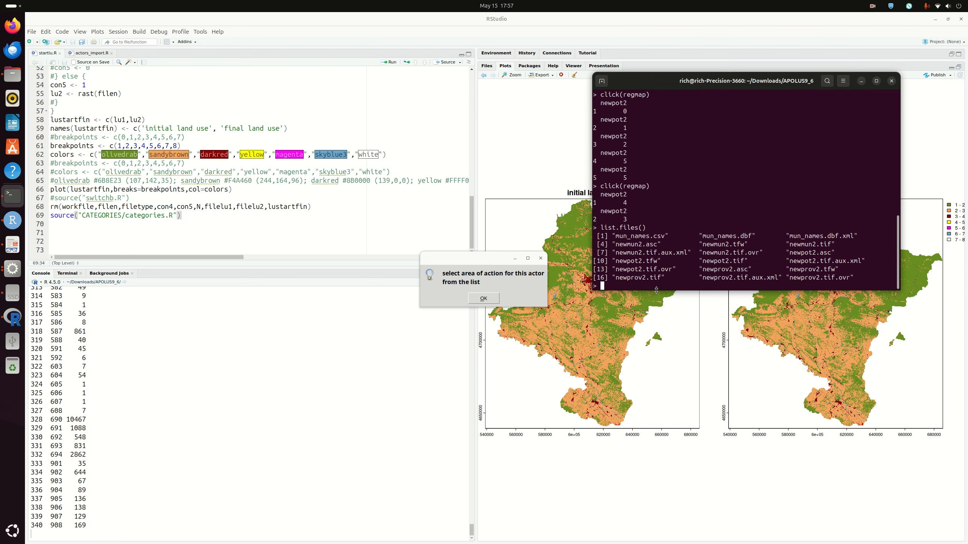
- Load the raster newpot2.tif into a variable named regmun, reusing the file name from the terminal's file list
type("regmun <- rast(\"")
left_click_drag(748, 261, 699, 261)
middle_click(671, 282)
key("Left")
key("Left")
key("Left")
key("Left")
key("Left")
key("Left")
key("Left")
key("Left")
key("Left")
key("Left")
key("Left")
key("Left")
key("BackSpace")
key("Right")
key("Right")
key("Right")
key("Right")
key("Right")
key("Right")
key("Right")
key("Right")
key("Right")
key("Right")
key("Right")
key("Right")
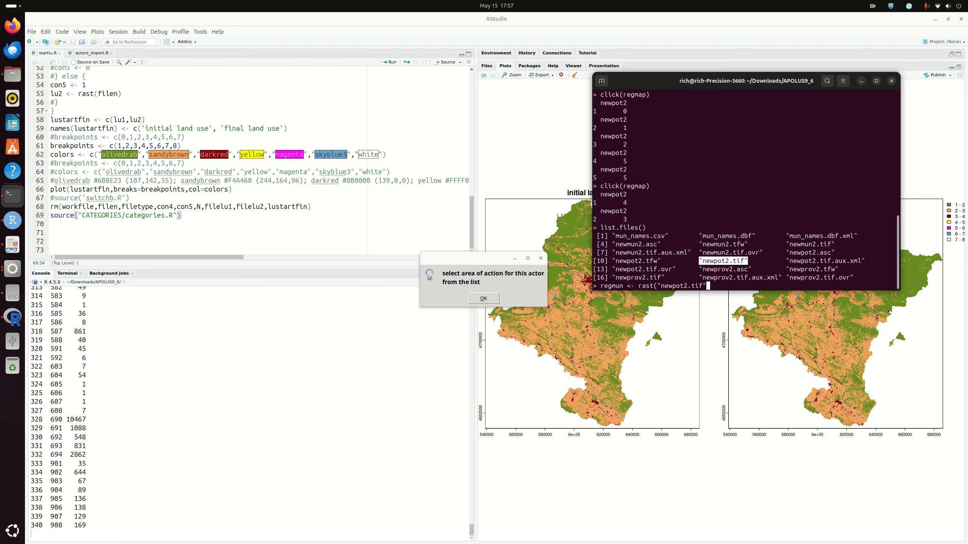
type(")")
key("Return")
- Run click(regmun) by editing the earlier click command, and interrupt it
key("Up")
key("Up")
key("BackSpace")
key("BackSpace")
type("un")
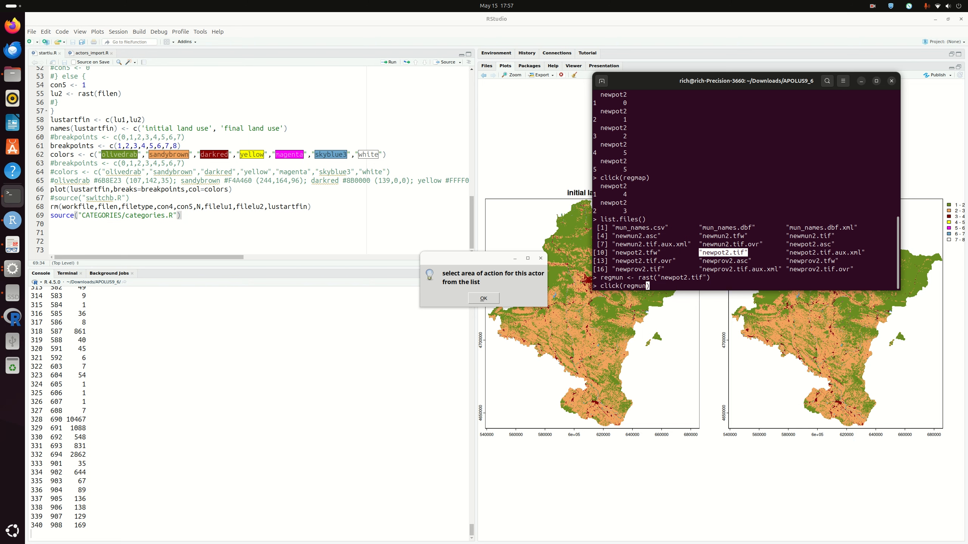
key("Return")
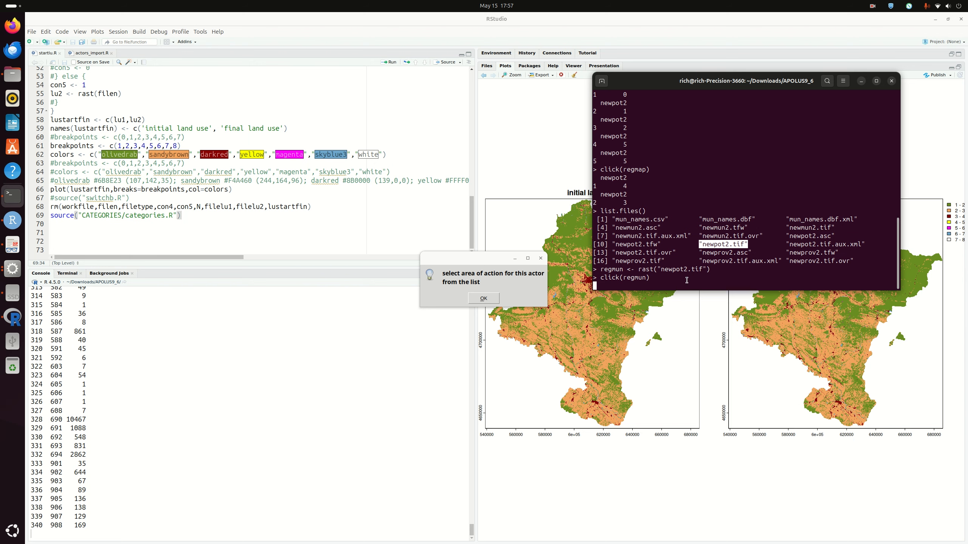
key("ctrl+c")
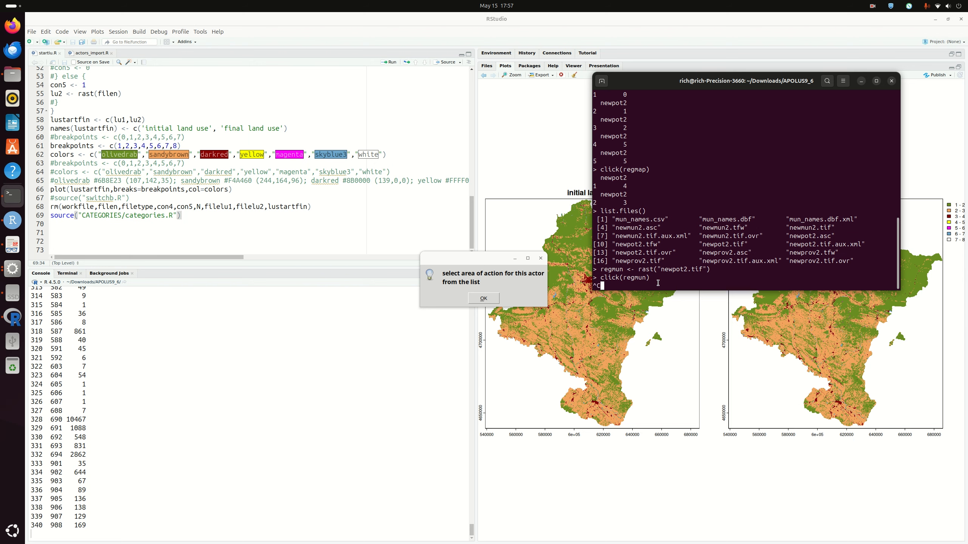
key("ctrl+c")
key("ctrl+c")
key("Return")
key("Return")
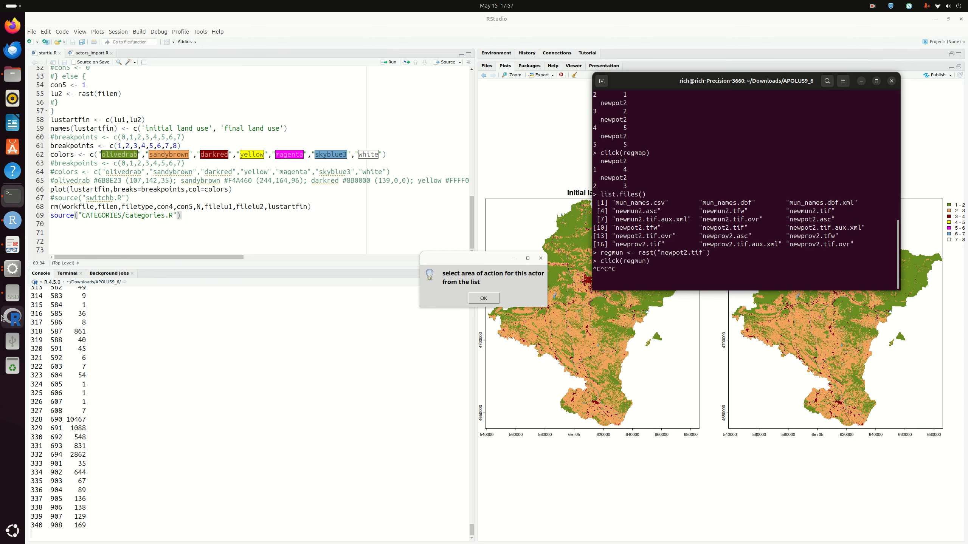
- Bring the map plot window forward, return to the terminal and run plot(regmun)
left_click(13, 316)
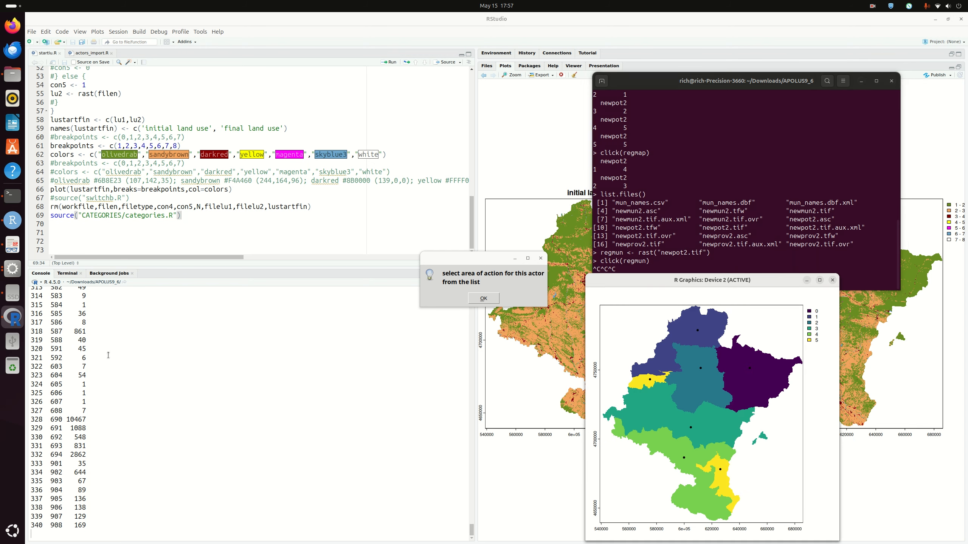
left_click(620, 242)
key("Return")
key("Return")
key("Up")
key("Left")
key("Left")
key("Left")
key("Left")
key("Left")
key("Left")
key("Left")
key("BackSpace")
key("BackSpace")
key("BackSpace")
key("BackSpace")
key("BackSpace")
type("plot")
key("Return")
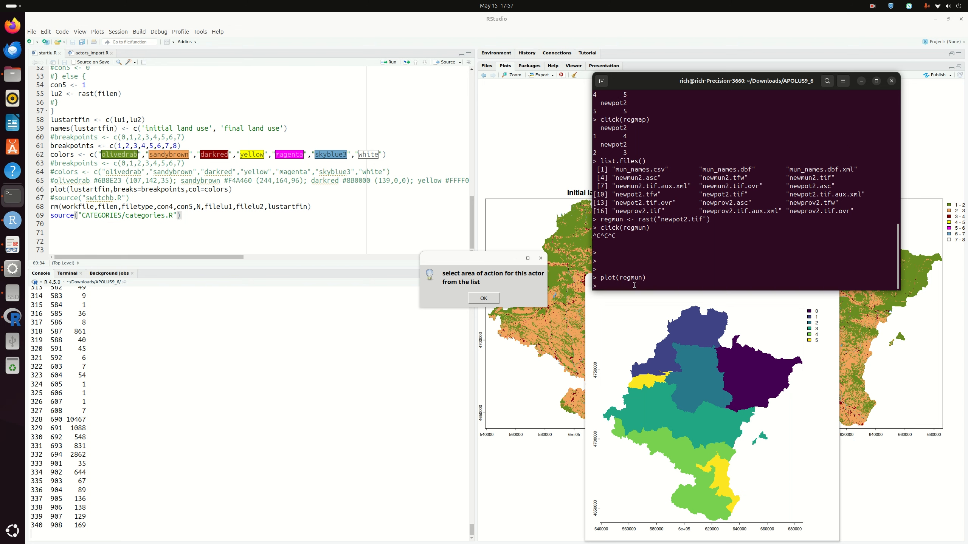
- Reload regmun from newmun2.tif by editing the earlier rast command, and plot it again
key("Up")
key("Up")
key("Up")
key("Left")
key("Left")
key("Left")
key("Left")
key("Left")
key("Left")
key("Left")
key("BackSpace")
key("BackSpace")
key("BackSpace")
type("mun")
key("Return")
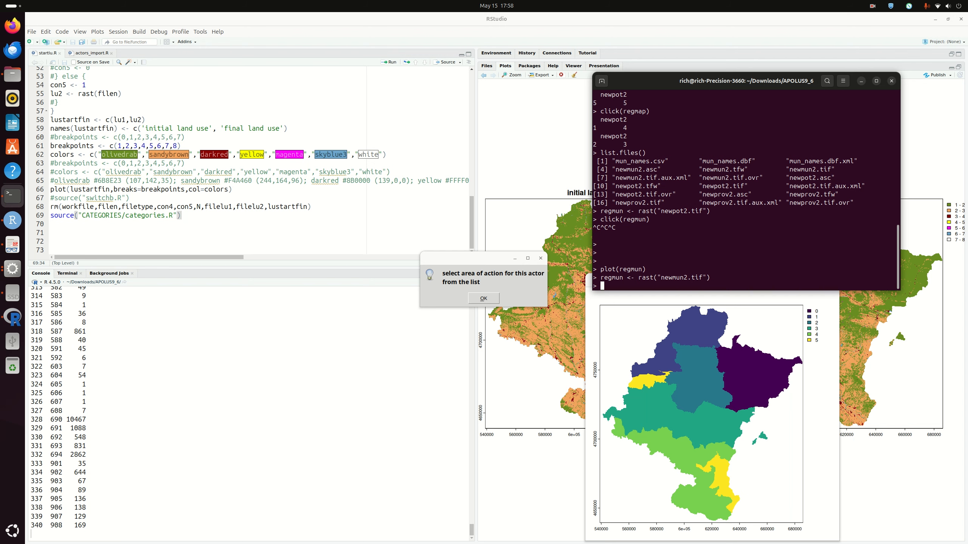
key("Up")
key("Up")
key("Return")
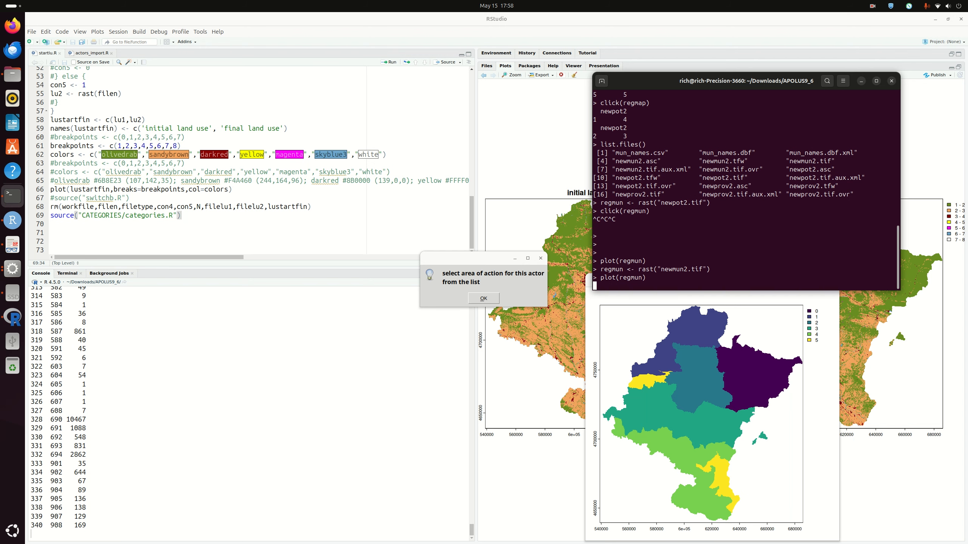
- Arrange the municipality map, the terminal and the area-of-action message so that all three are visible without covering each other
left_click(662, 304)
left_click_drag(667, 285, 705, 238)
left_click(626, 286)
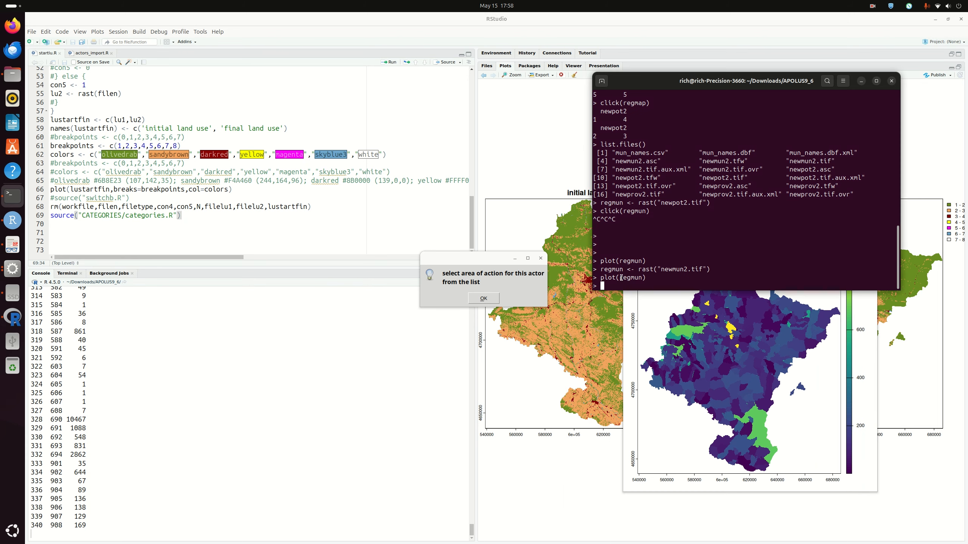
left_click_drag(483, 261, 355, 186)
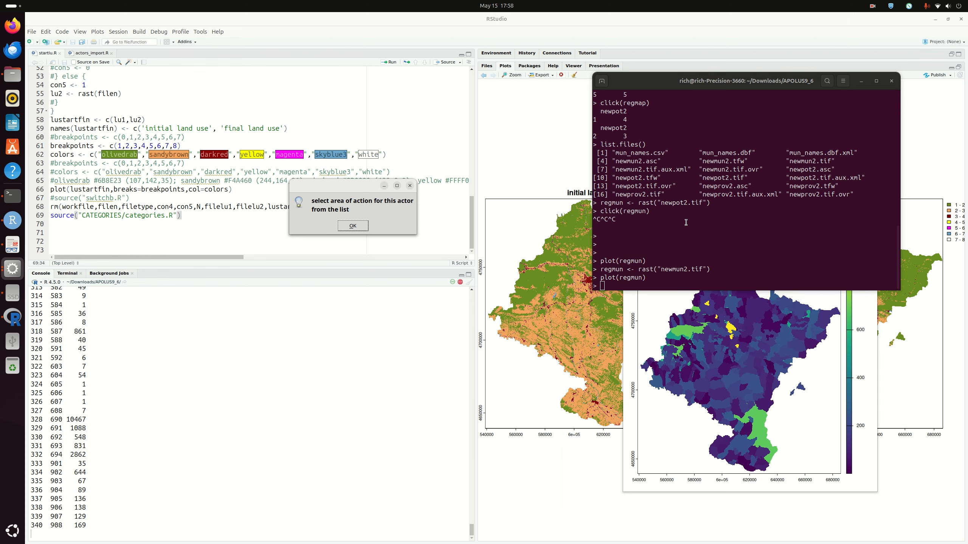
left_click_drag(690, 86, 653, 43)
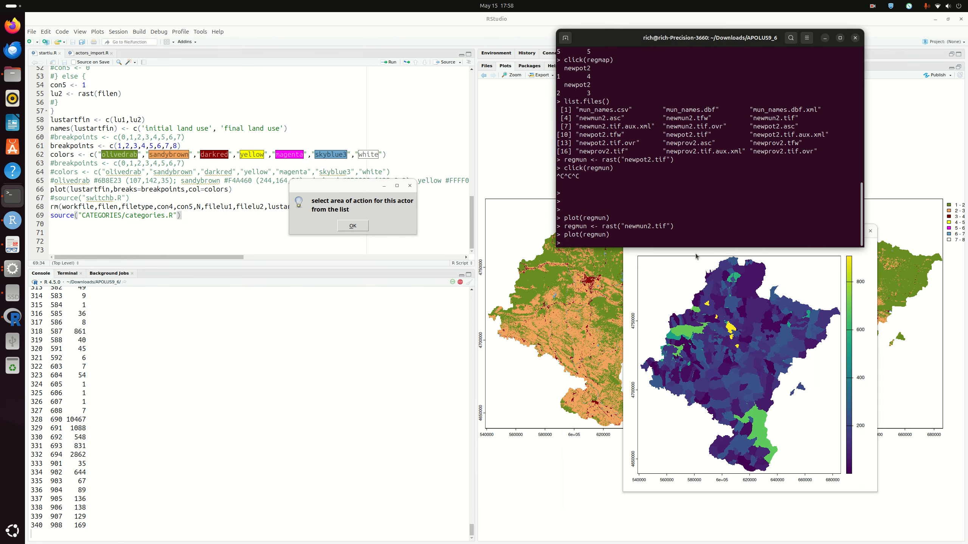
left_click(693, 230)
left_click_drag(692, 230, 705, 255)
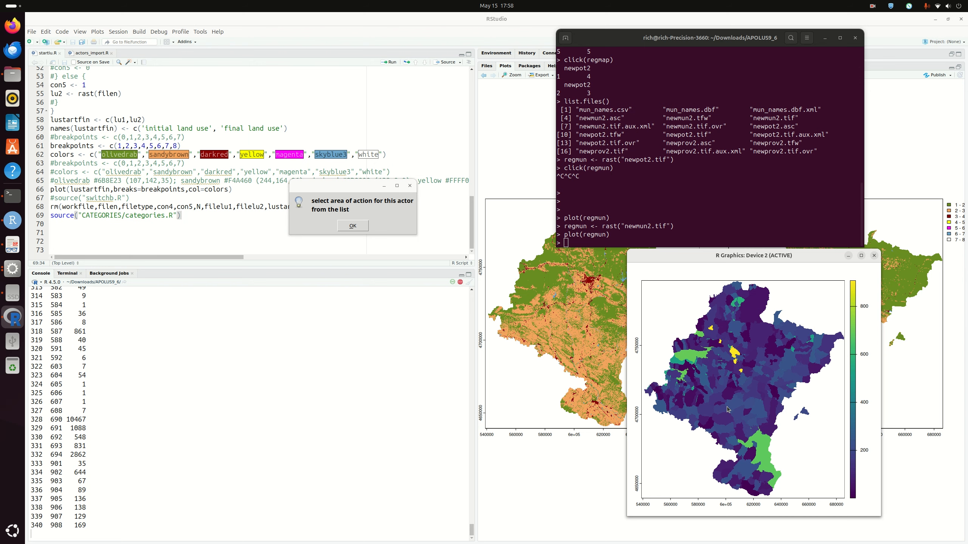
- Run click(regmun) in the terminal, query six municipalities across the central part of the map, and end the query
left_click(584, 245)
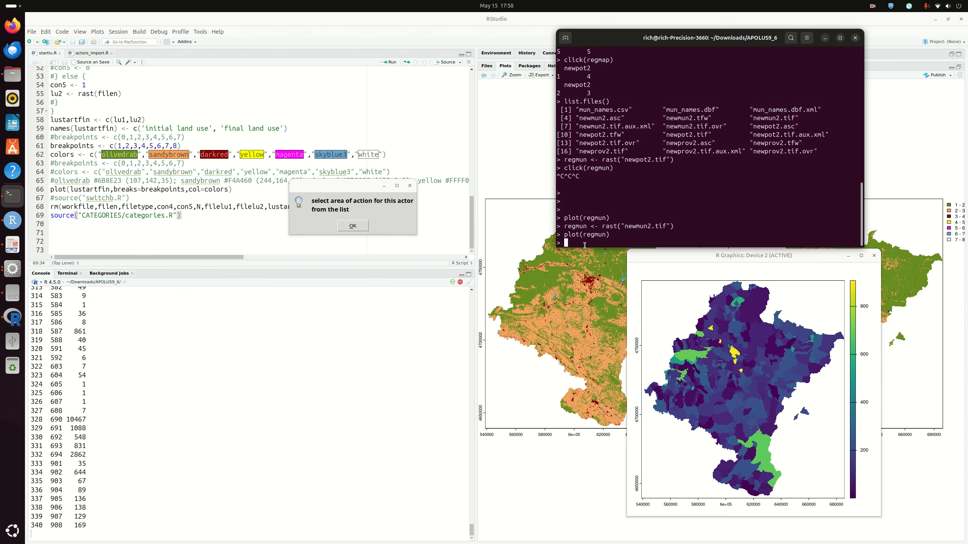
type("click(regmun)")
key("Return")
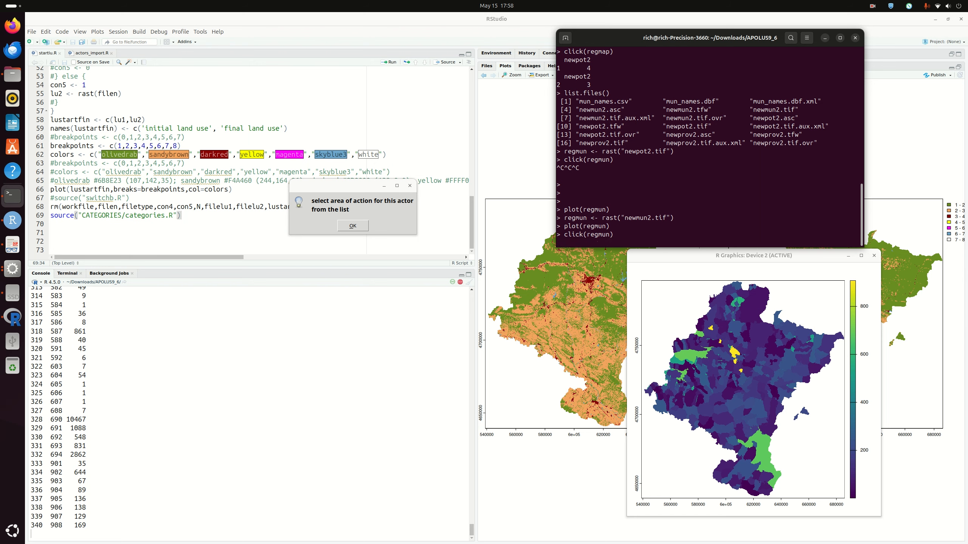
left_click(730, 390)
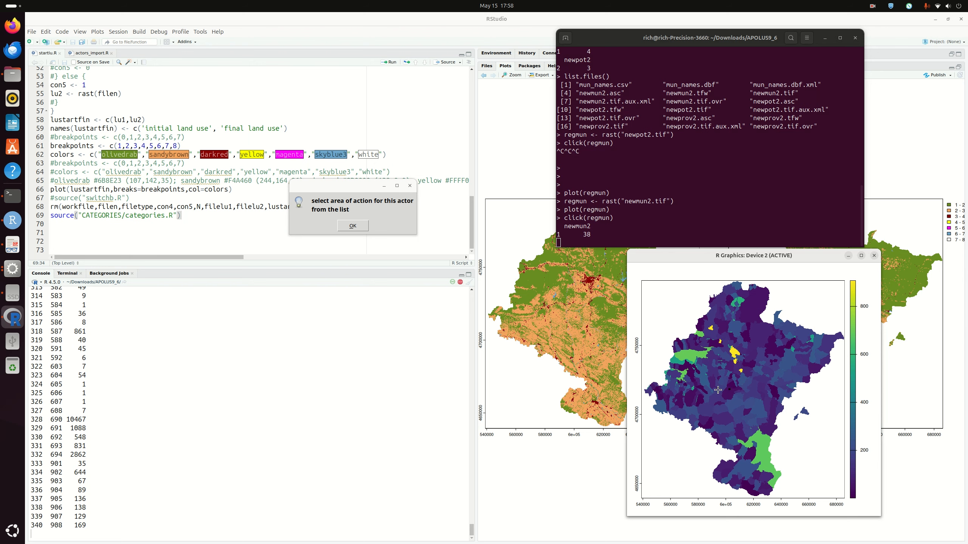
left_click(718, 390)
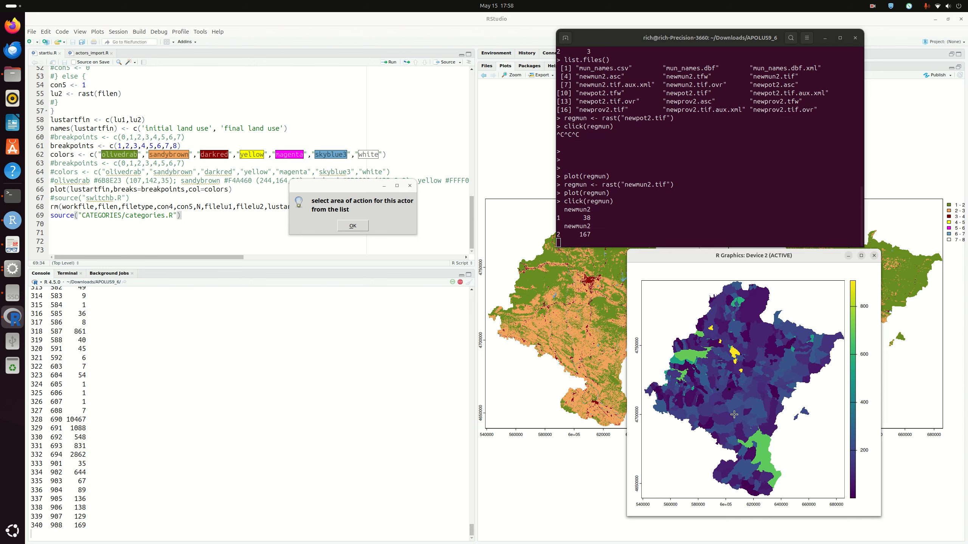
left_click(736, 400)
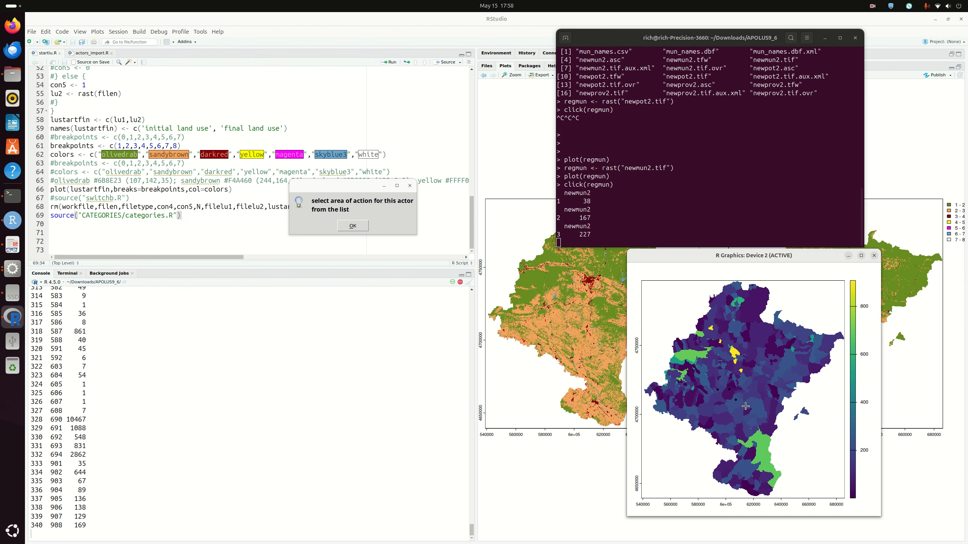
left_click(738, 412)
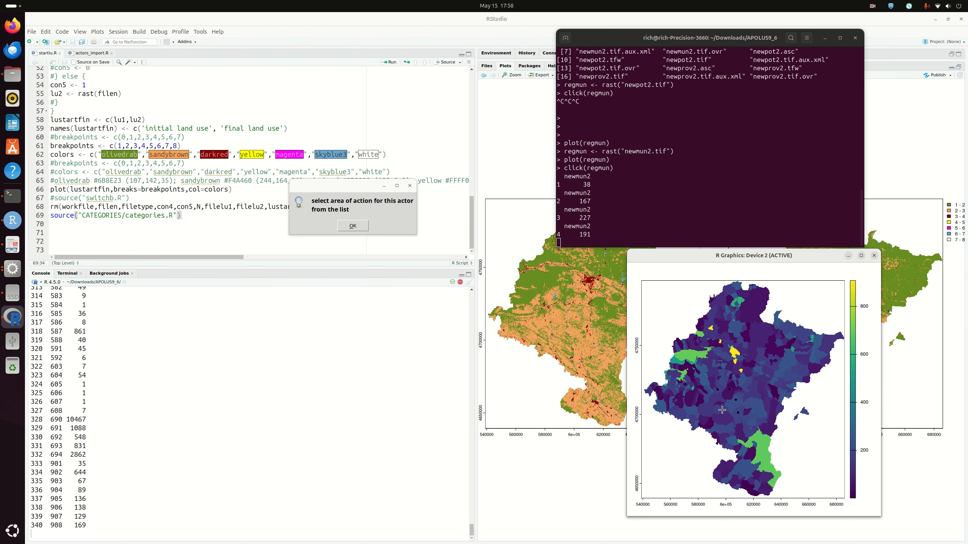
left_click(754, 405)
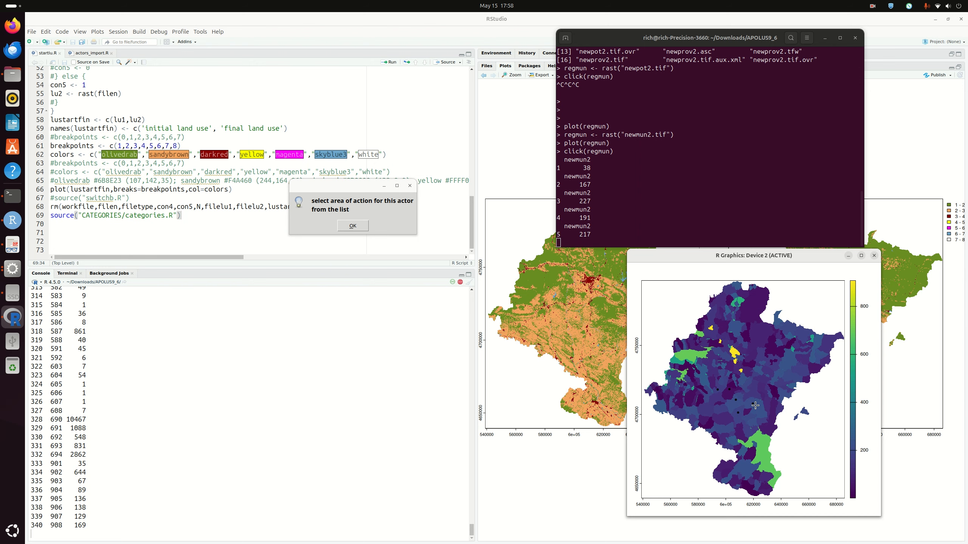
left_click(721, 408)
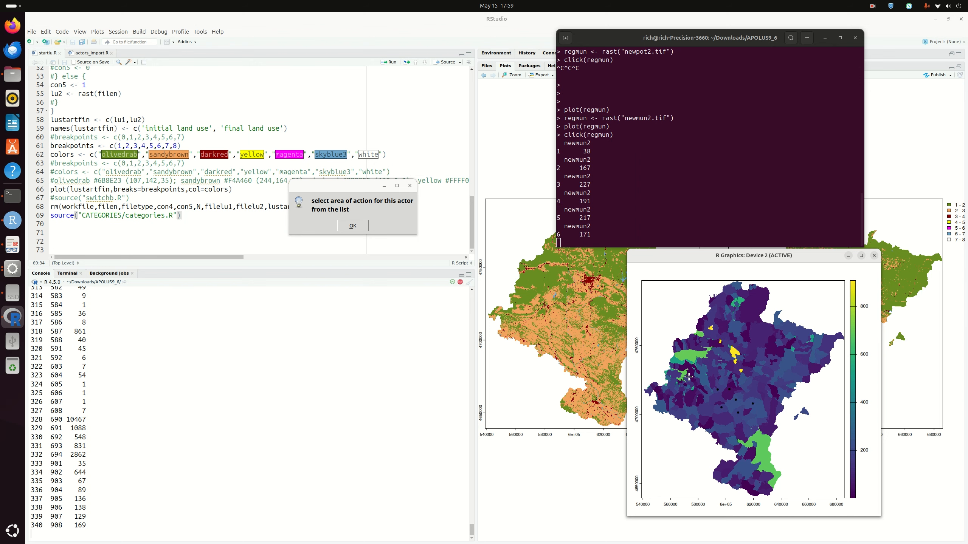
right_click(713, 402)
- Dismiss the area-of-action message, enter 38 as the first municipality, and choose l to select another locality
left_click(347, 189)
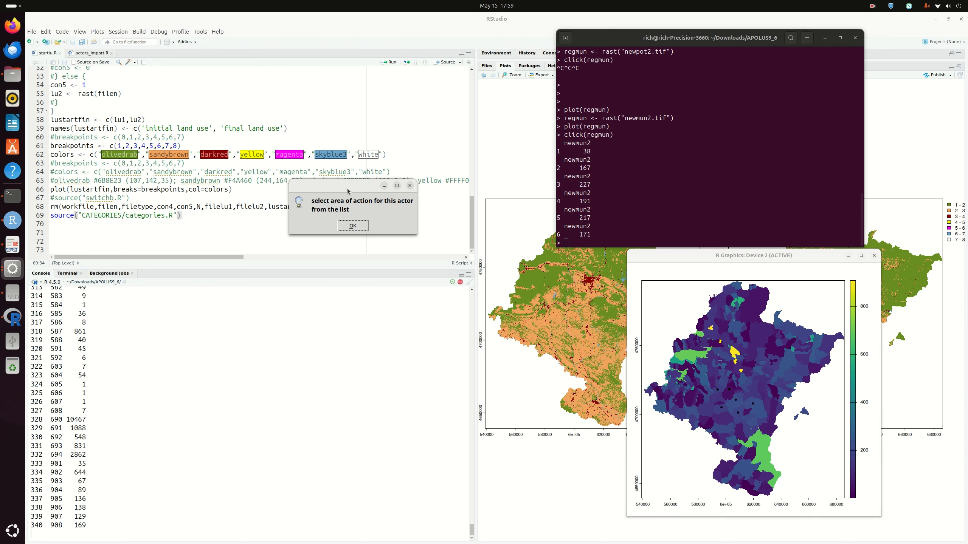
left_click(352, 227)
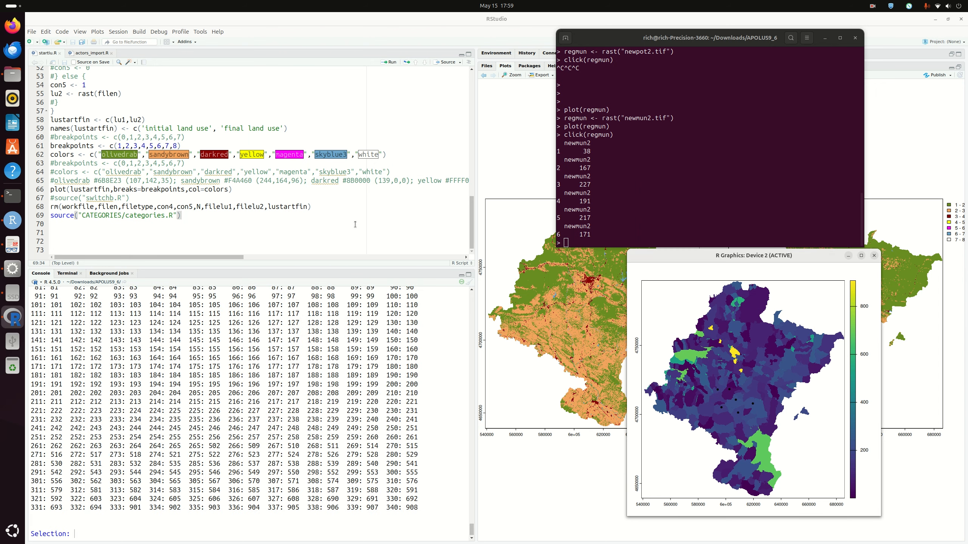
left_click(83, 533)
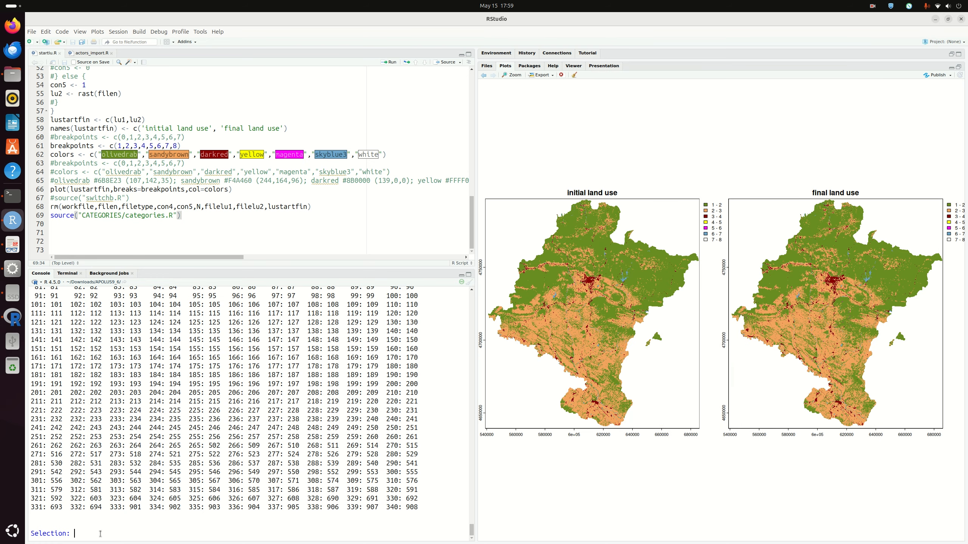
left_click(13, 195)
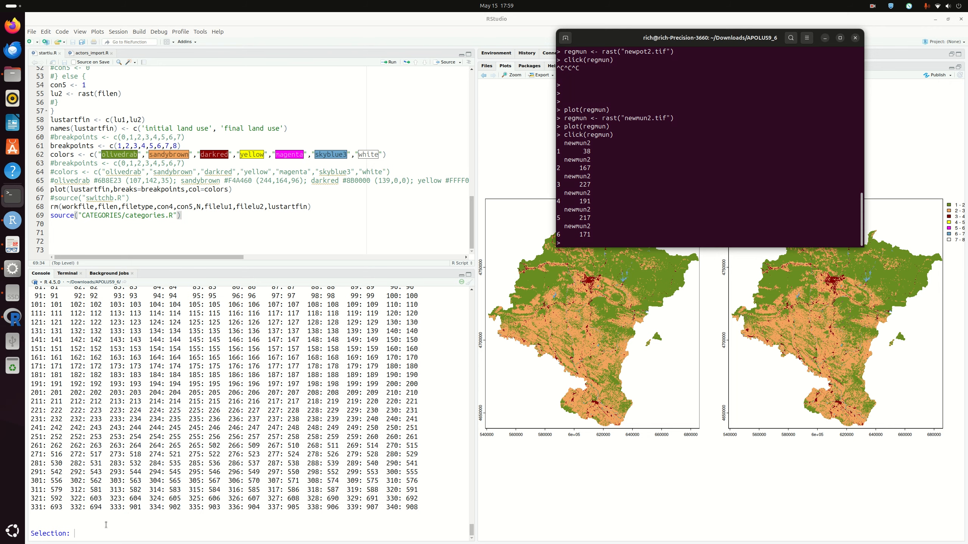
left_click(95, 533)
type("3")
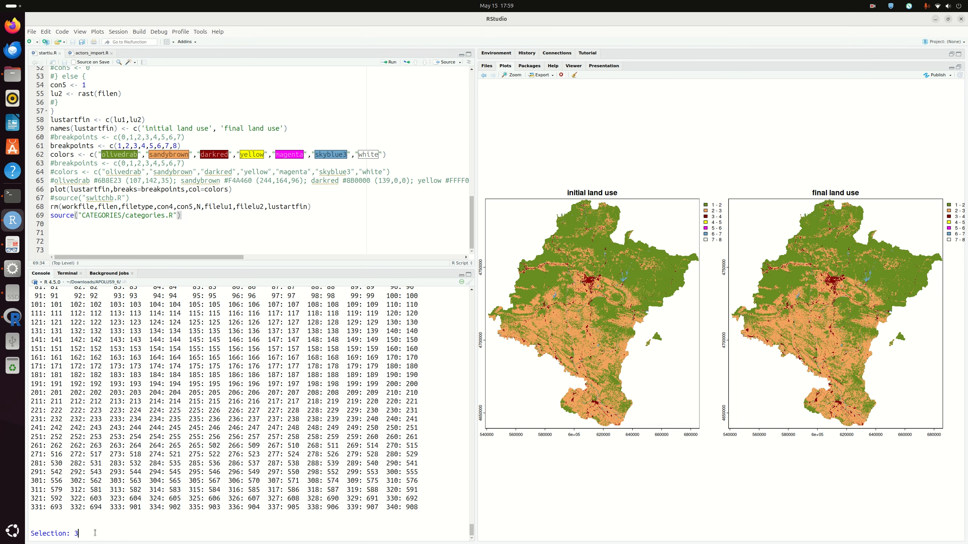
type("8")
key("Return")
type("l")
key("Return")
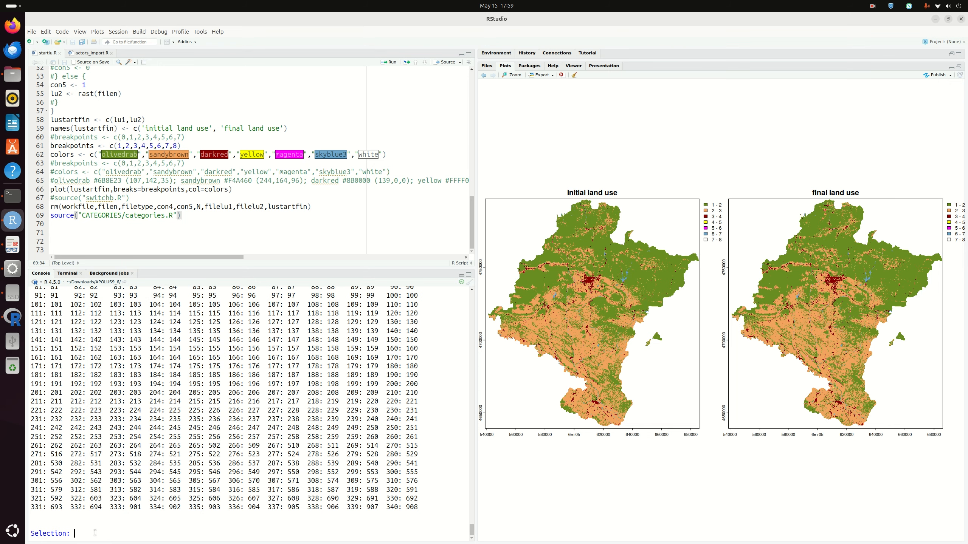
- Check the terminal for the second queried municipality code, enter it as the selection, and choose l for another locality
left_click(12, 195)
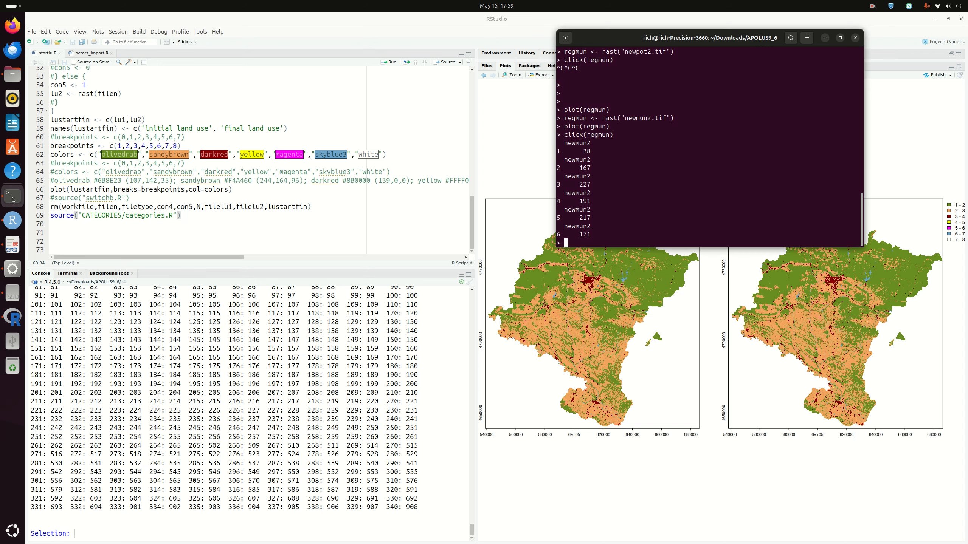
left_click(88, 536)
type("10")
key("Return")
type("l")
key("Return")
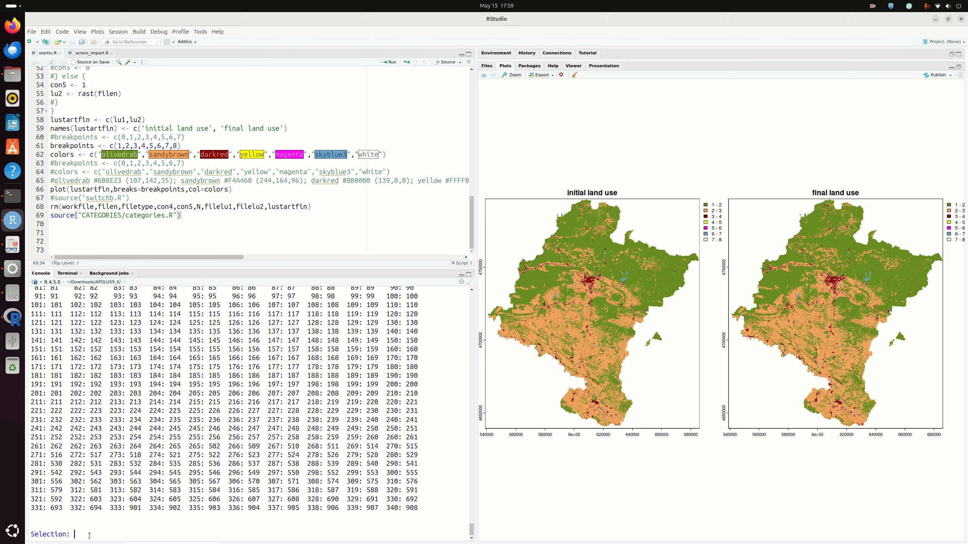
- Check the queried codes in the terminal, enter 227 as the third municipality, and choose l for another locality
left_click(13, 196)
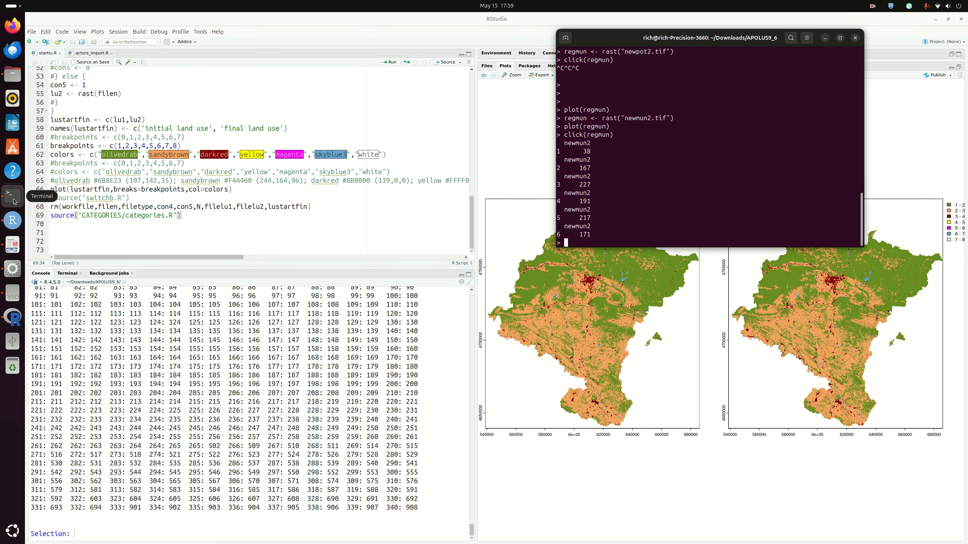
left_click(93, 537)
type("227")
key("Return")
type("l")
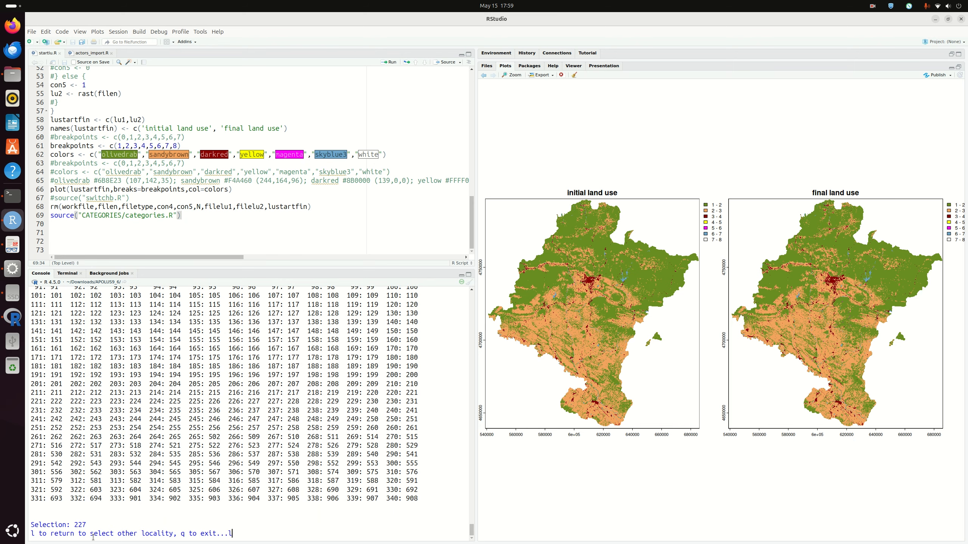
key("Return")
- Check the queried codes in the terminal, enter 191 as the fourth municipality, and choose l for another locality
left_click(12, 195)
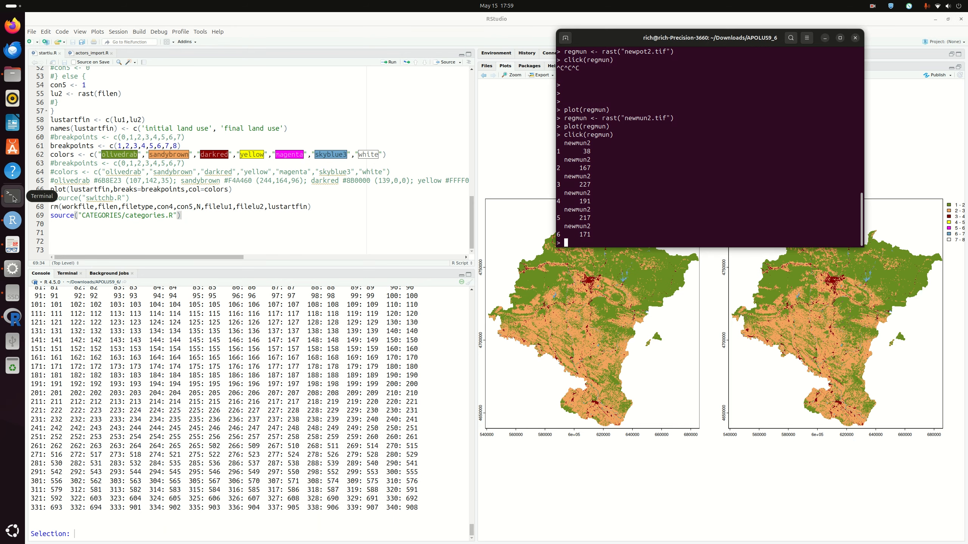
left_click(99, 531)
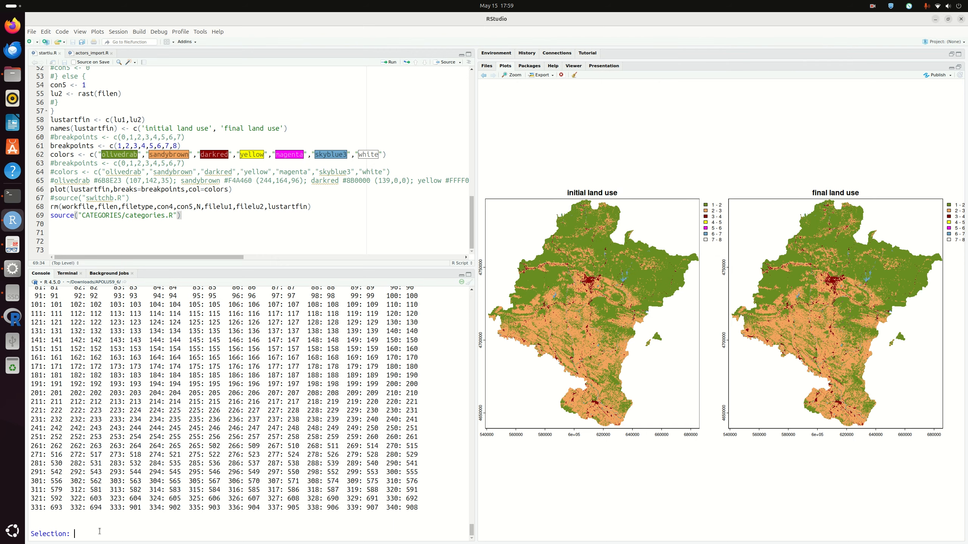
type("191")
key("Return")
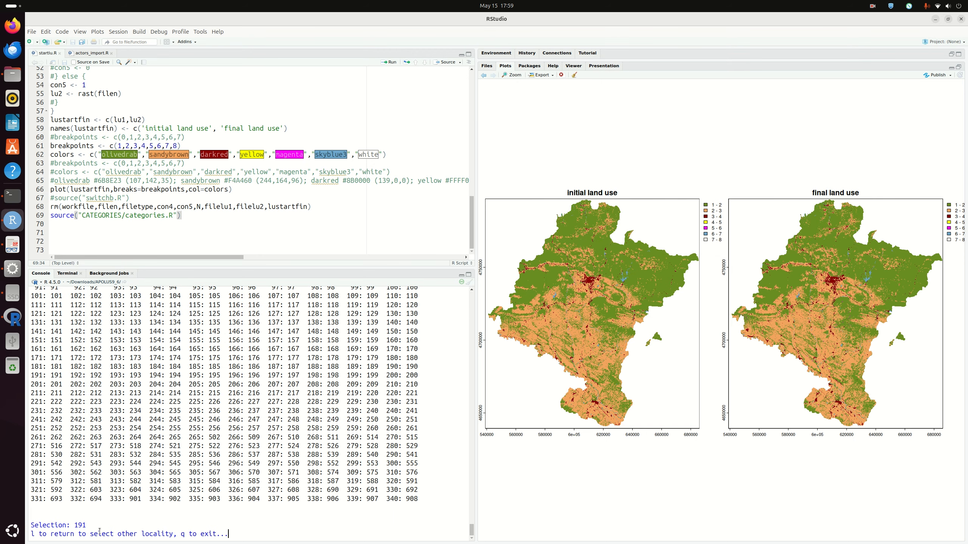
type("l")
key("Return")
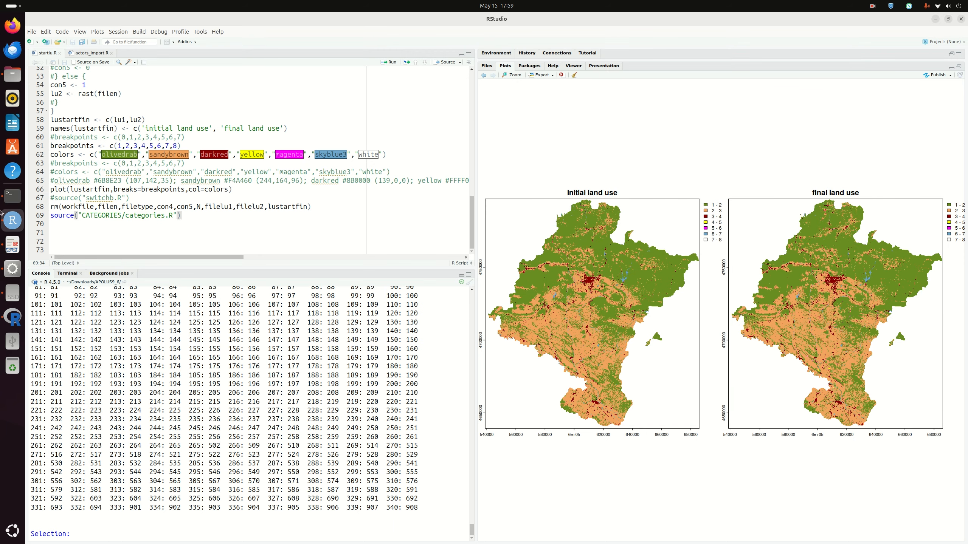
- Check the queried codes in the terminal, enter 217 as the fifth municipality, and choose l for another locality
left_click(12, 196)
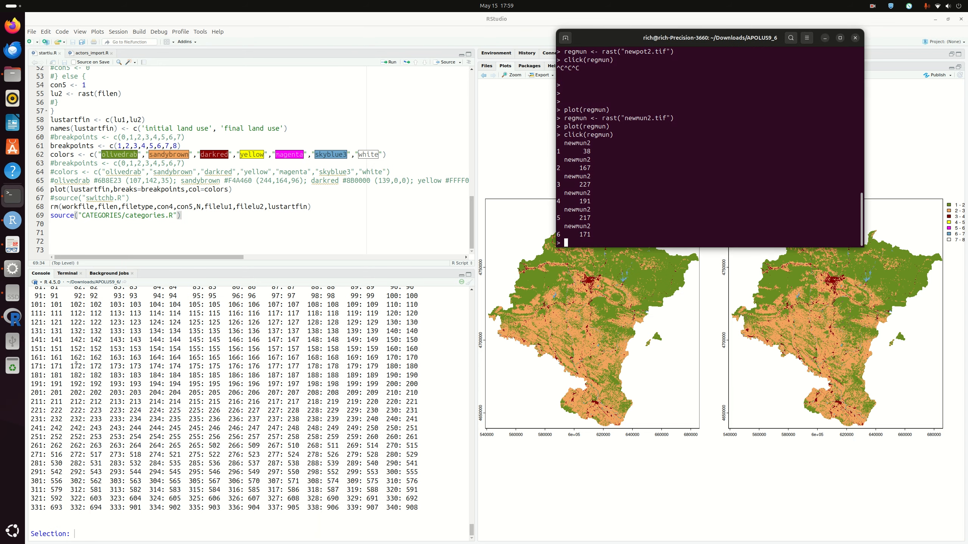
left_click(96, 534)
type("217")
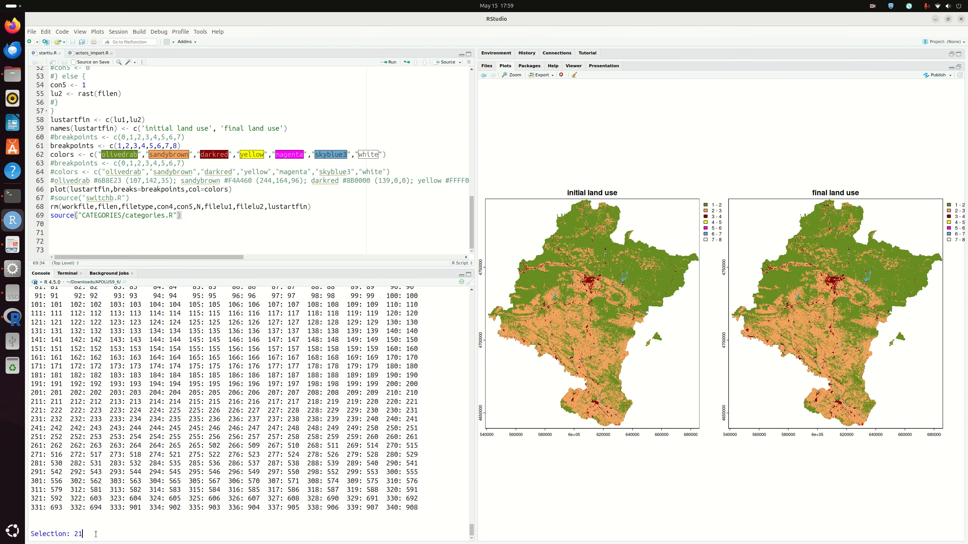
key("Return")
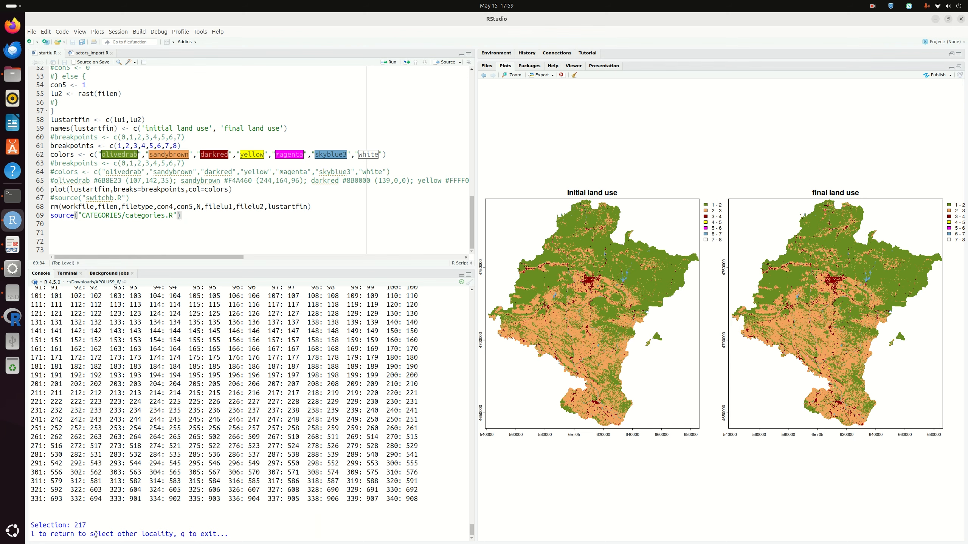
type("l")
key("Return")
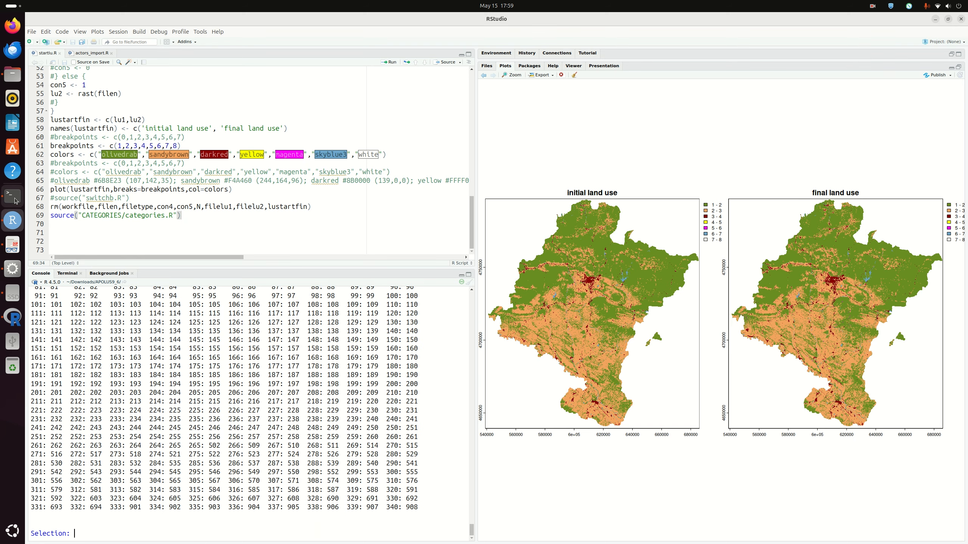
- Enter 171 as the last queried municipality, choose q to finish selecting localities, and dismiss the exit message
left_click(13, 197)
left_click(113, 534)
type("171")
key("Return")
type("q to exit...q")
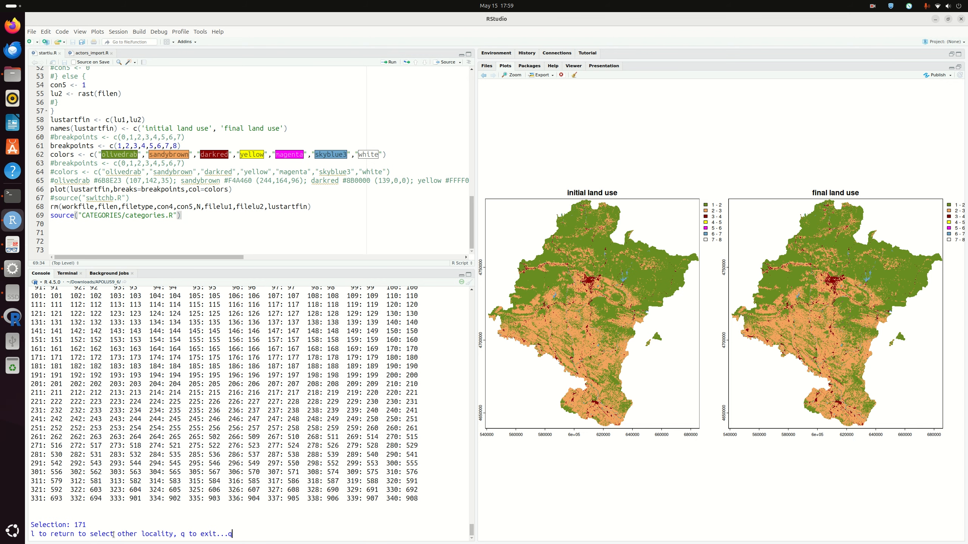
key("Return")
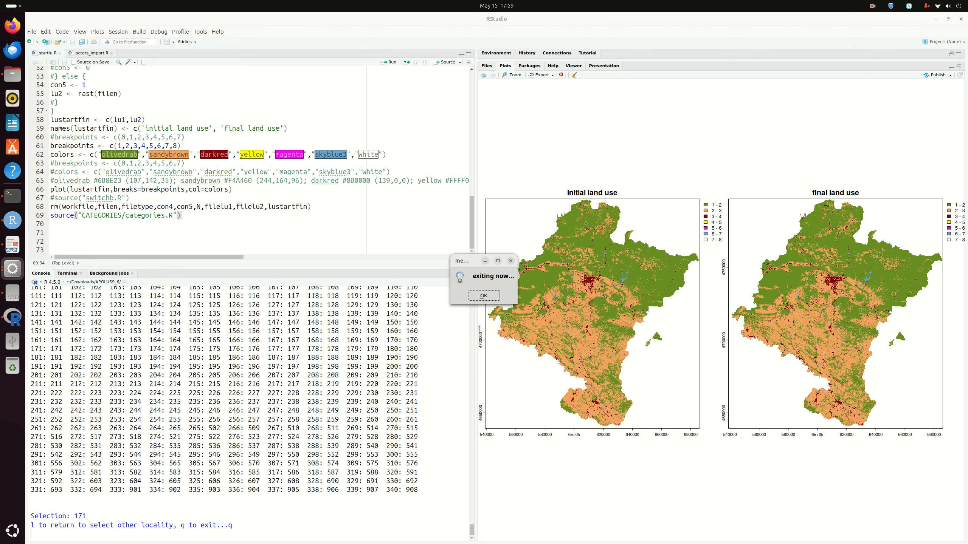
left_click(492, 298)
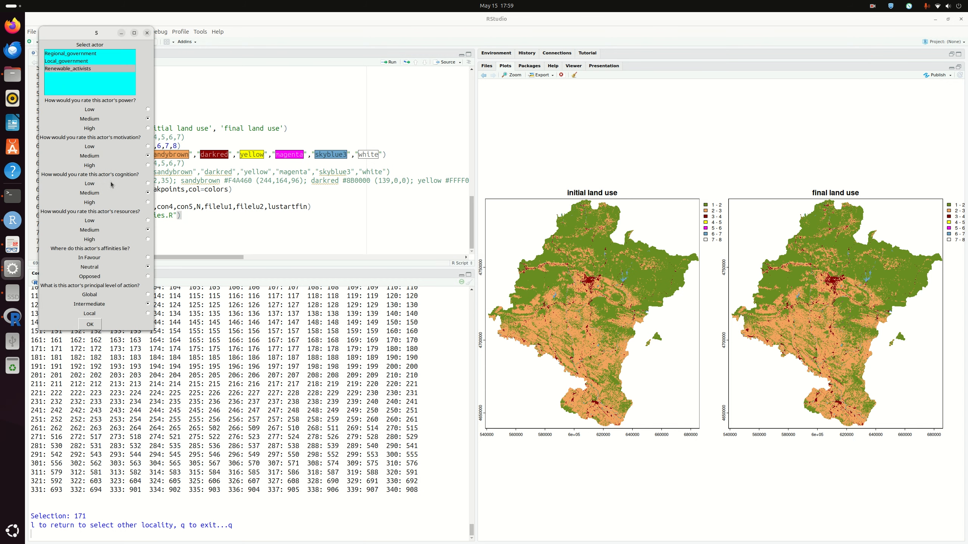
- Move the actor rating dialog clear of the code list and bring the terminal and municipality map windows forward
left_click_drag(67, 36, 474, 67)
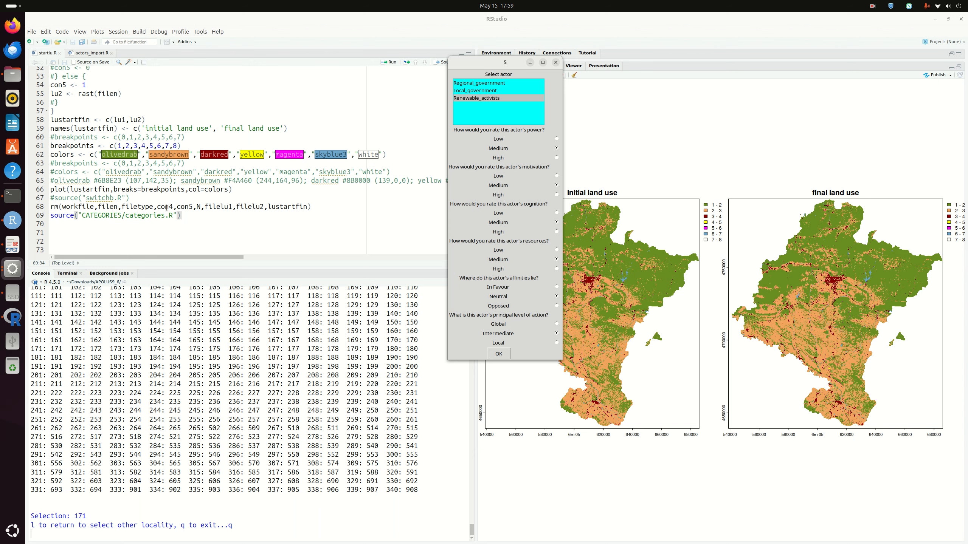
left_click(13, 195)
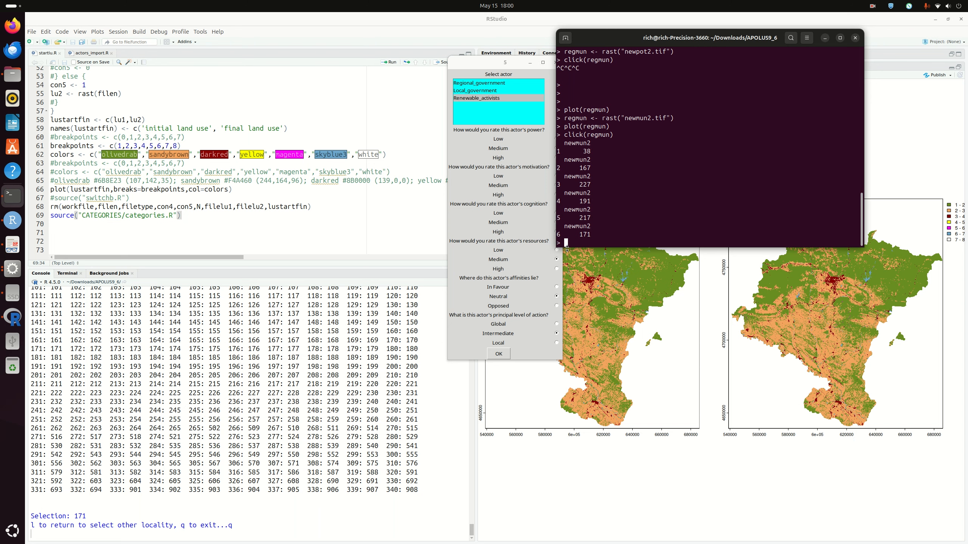
left_click(12, 317)
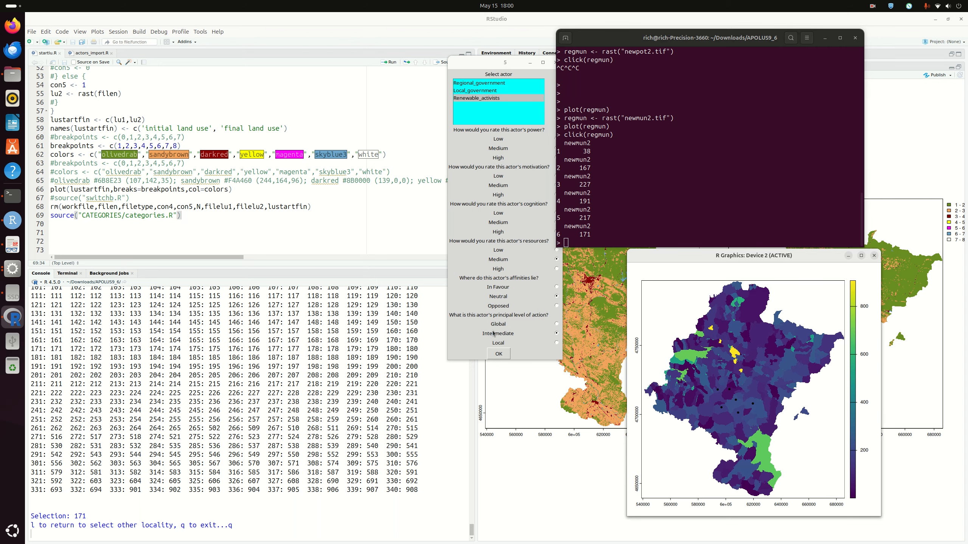
- Rerun click(regmun) in the terminal, query two neighbouring central municipalities on the map for their codes, and end the query
left_click(593, 242)
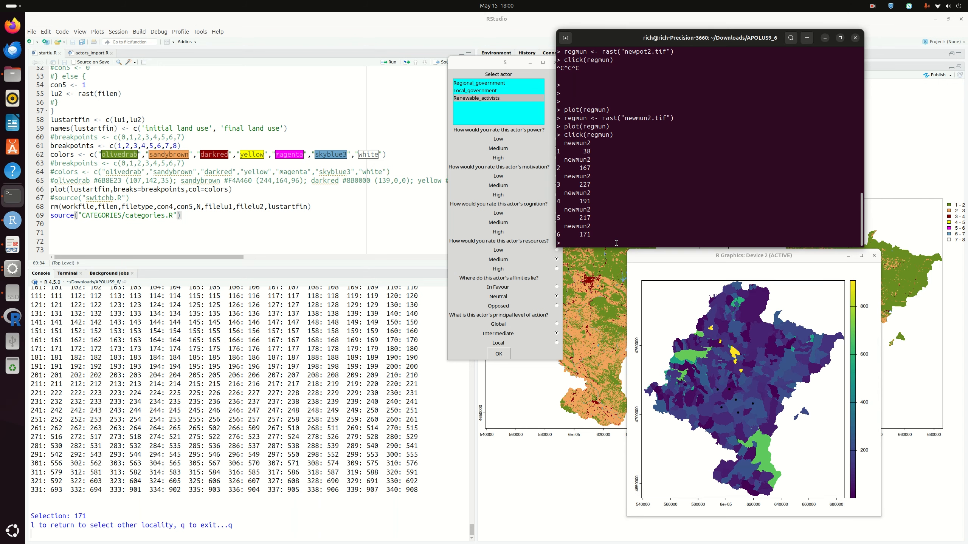
key("Up")
key("Up")
key("Down")
key("Return")
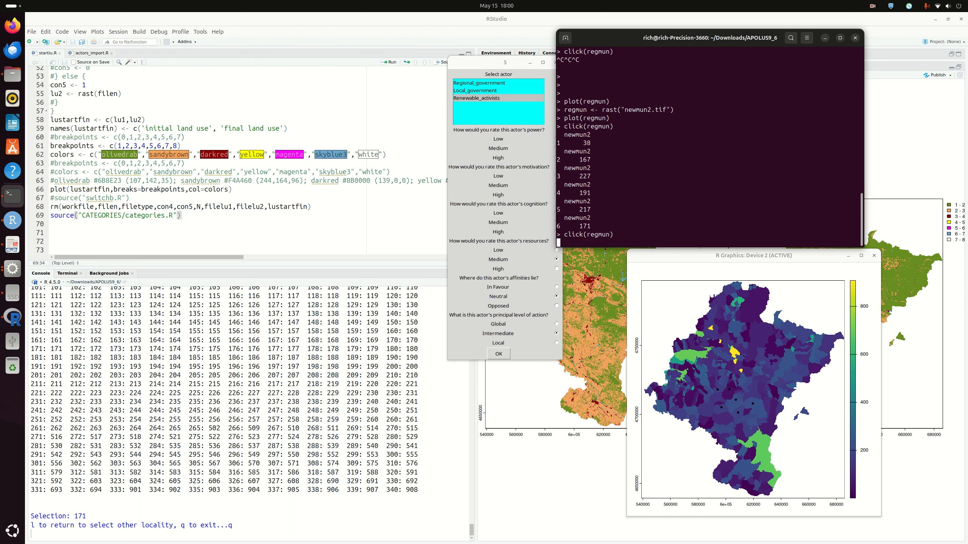
left_click(732, 386)
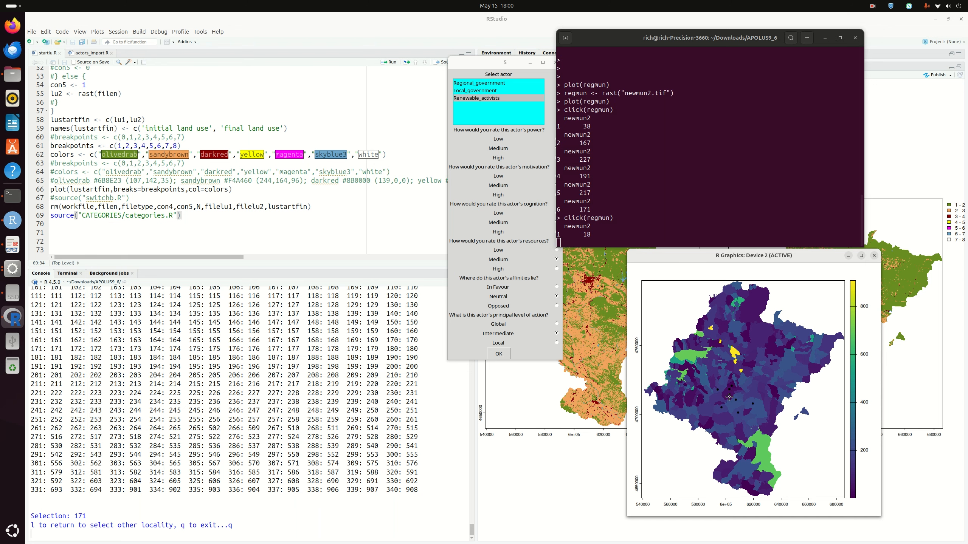
left_click(727, 395)
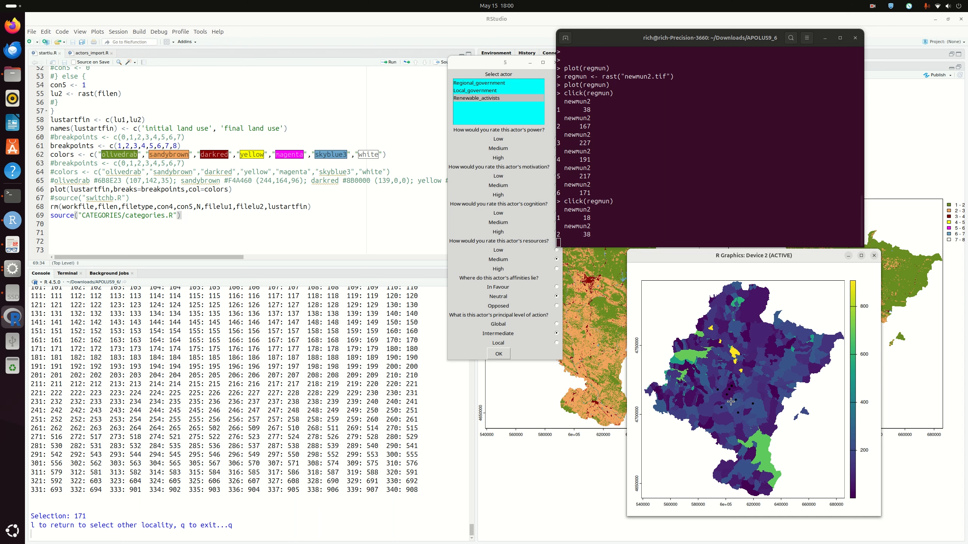
right_click(730, 401)
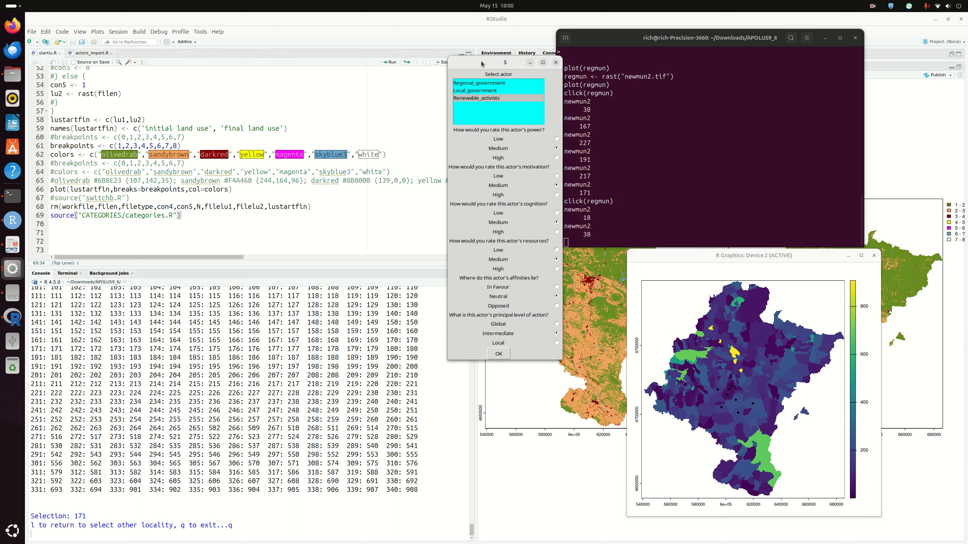
- Rate Renewable_activists with Medium power, High motivation, High cognition, In Favour affinity and Local level of action, then submit and acknowledge the evaluation
left_click_drag(481, 64, 438, 65)
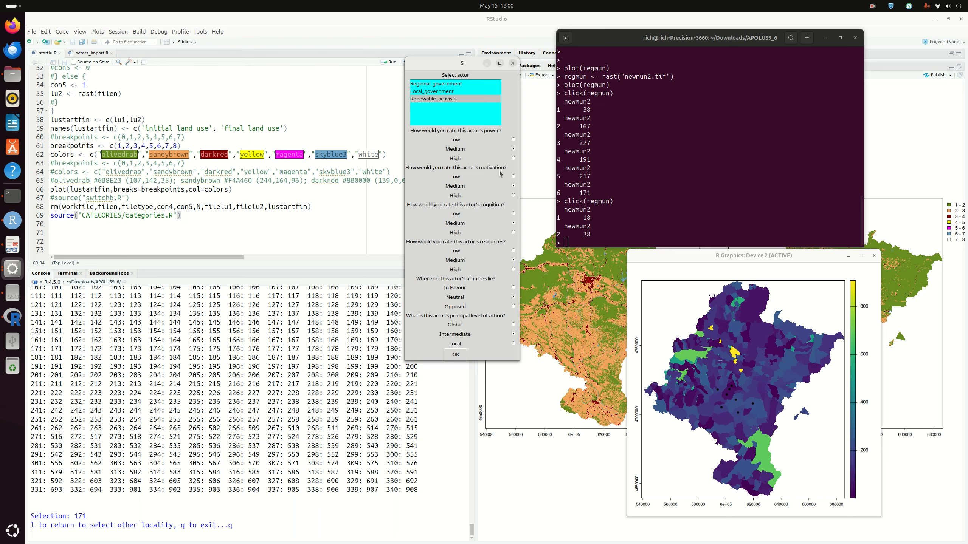
left_click(514, 159)
left_click(514, 196)
left_click(514, 149)
left_click(513, 233)
left_click(514, 288)
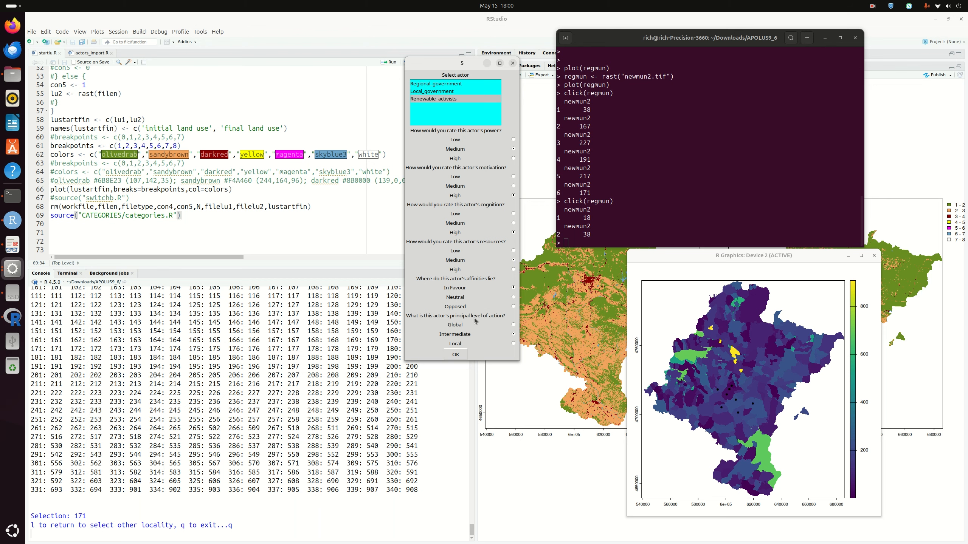
left_click(513, 344)
left_click(456, 355)
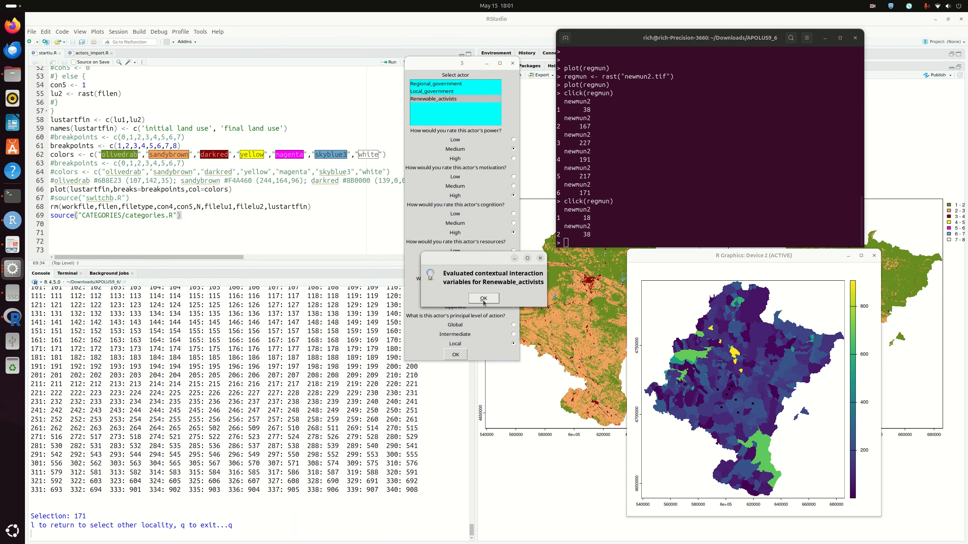
left_click(484, 299)
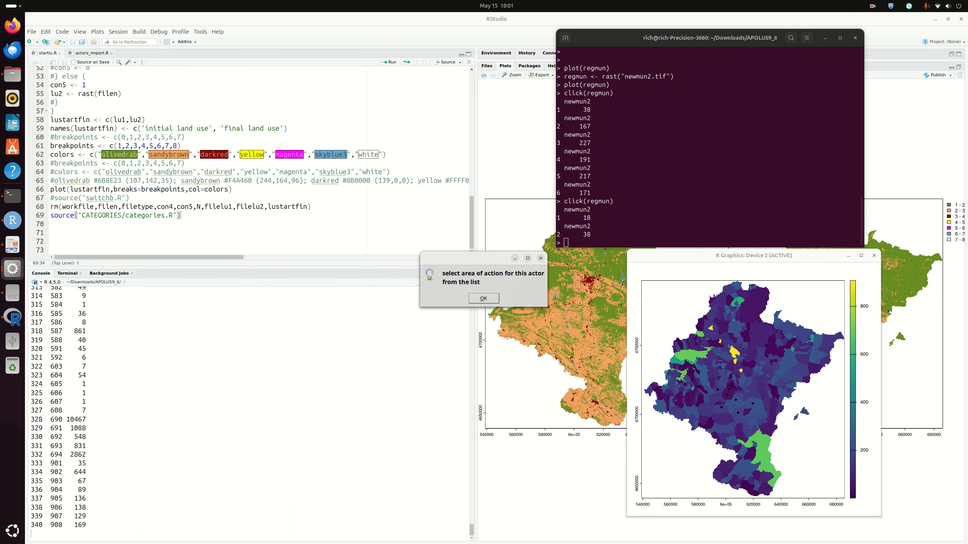
- Acknowledge the area of action message, enter 38 as the actor's municipality, and choose q to finish selecting localities
left_click(87, 541)
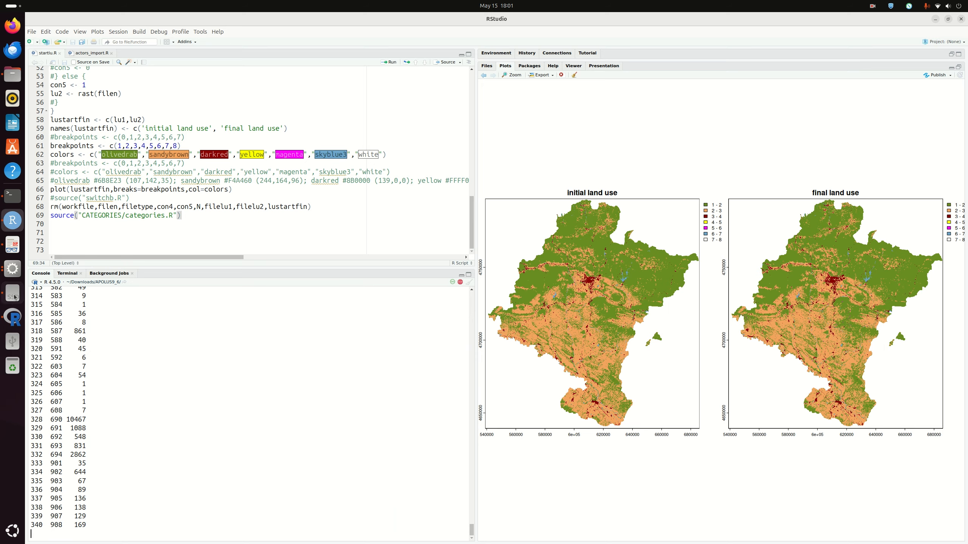
left_click(13, 272)
left_click(484, 298)
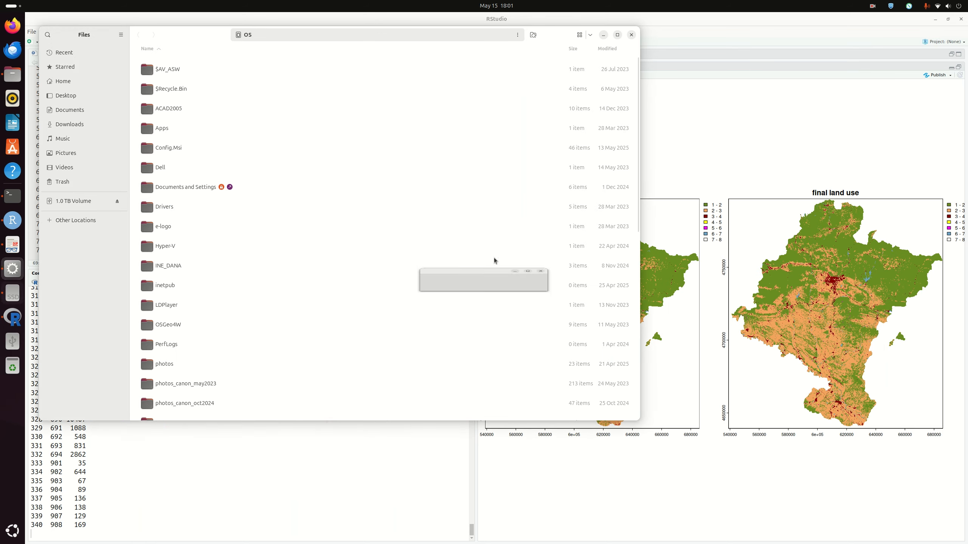
left_click(604, 35)
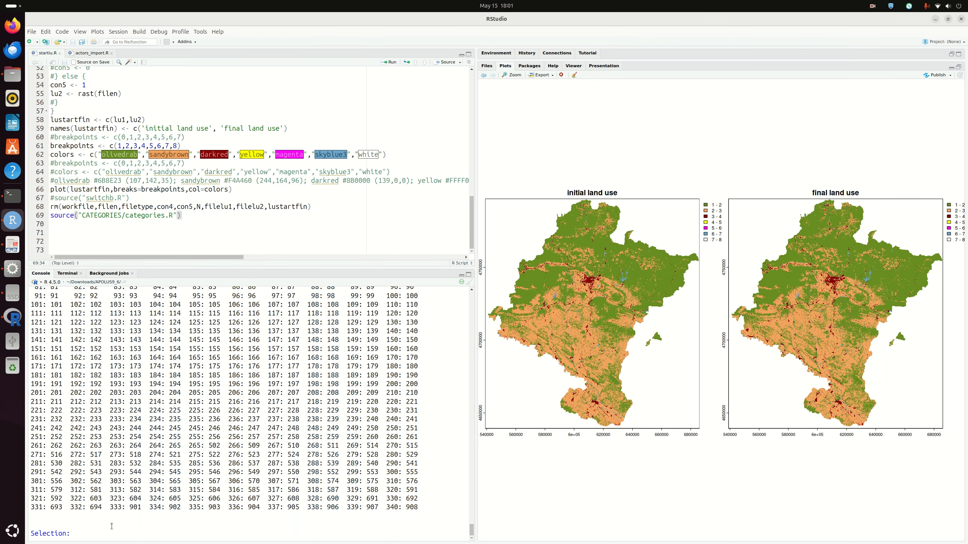
type("38")
key("Return")
type("q to exit...q")
key("Return")
key("Return")
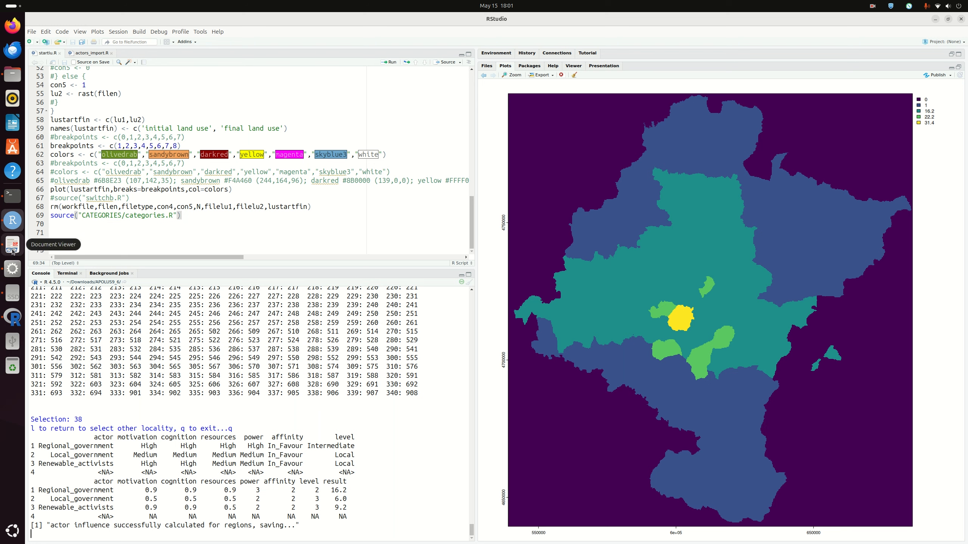
- Go up to the APOLUS9_6 folder in the file manager and open APOLUS_model_full_system_documentation.pdf
left_click(13, 74)
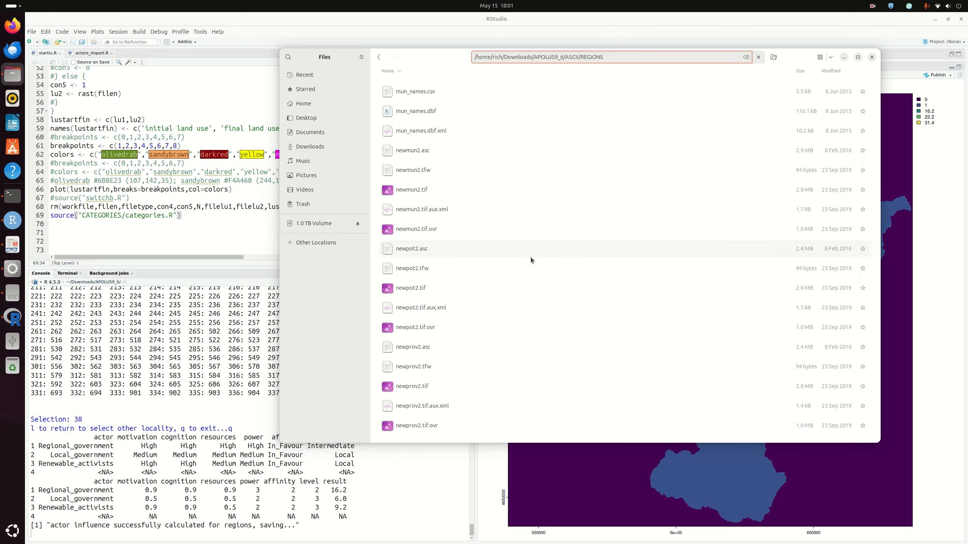
left_click(379, 58)
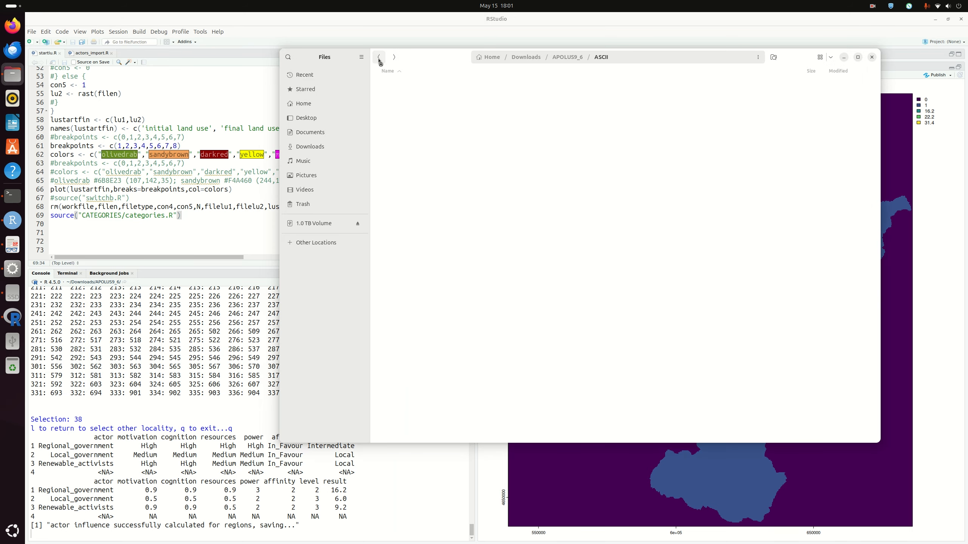
left_click(378, 58)
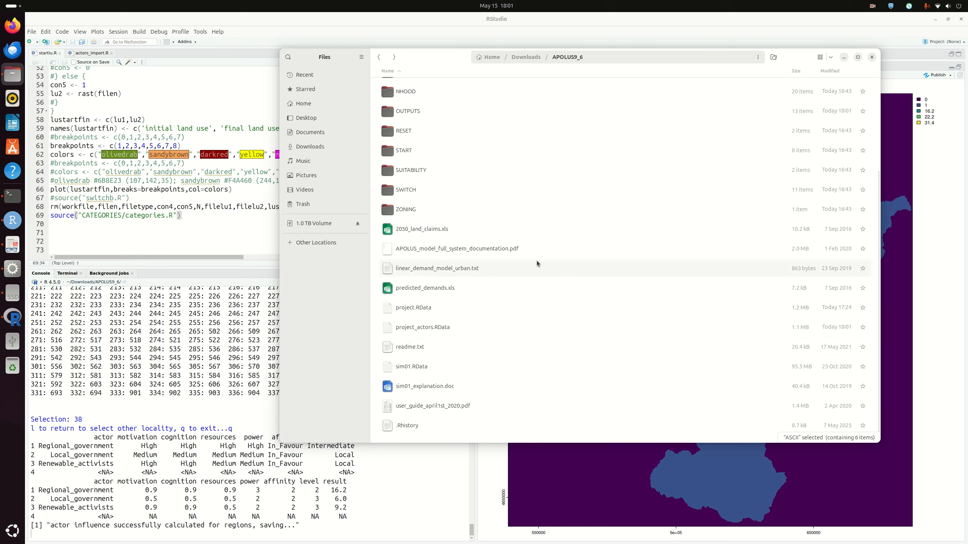
left_click(484, 251)
double_click(619, 244)
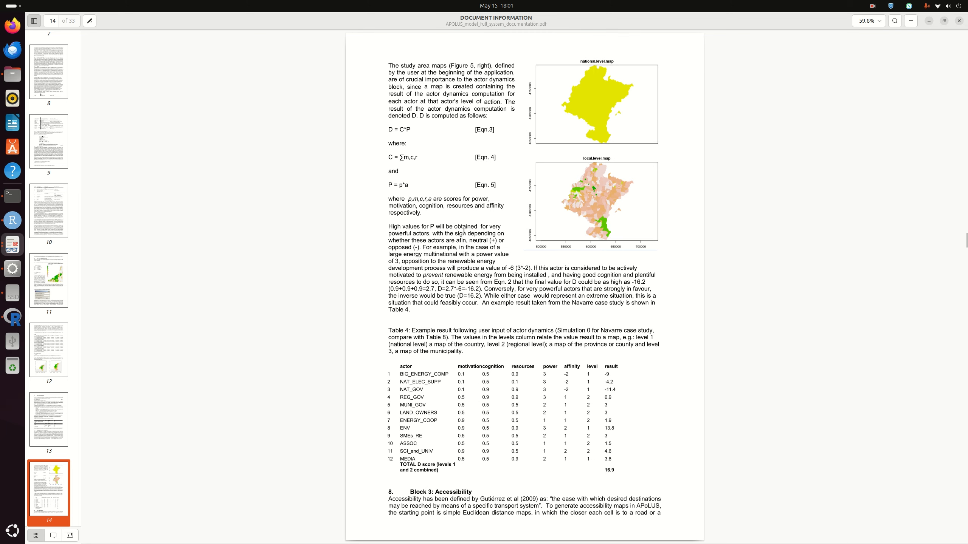
- Compare the documentation's actor dynamics equations for D, C and P with the actor score table and influence map in RStudio
scroll(465, 229, "up", 3)
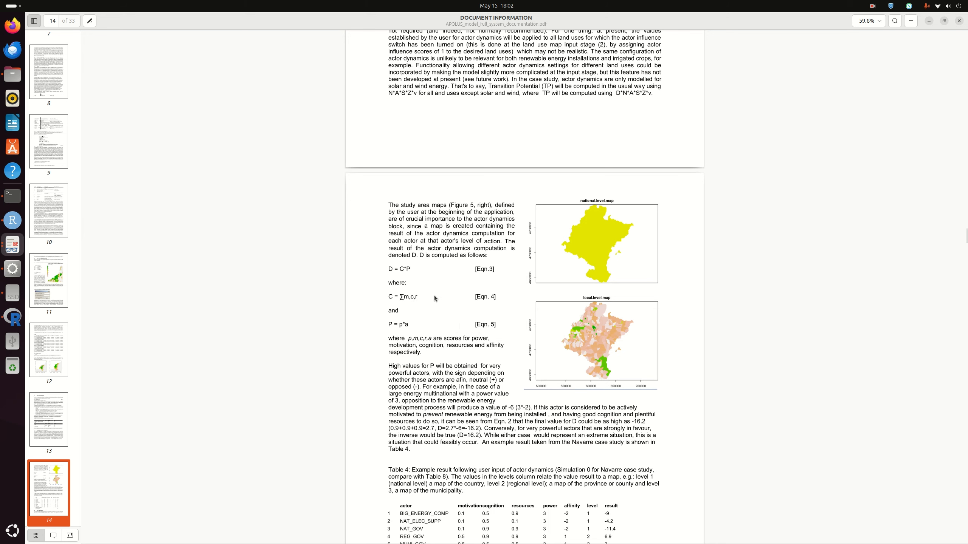
scroll(442, 293, "down", 1)
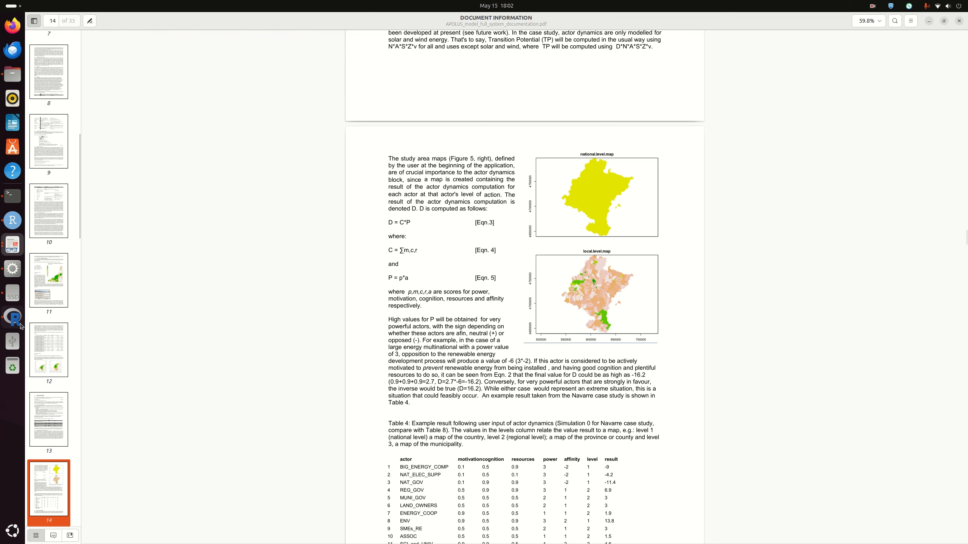
left_click(14, 220)
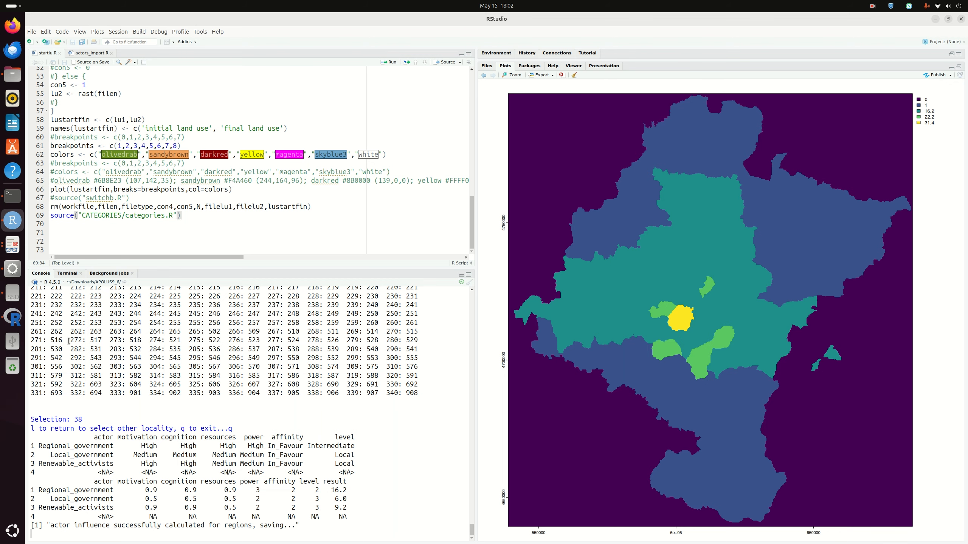
left_click(12, 244)
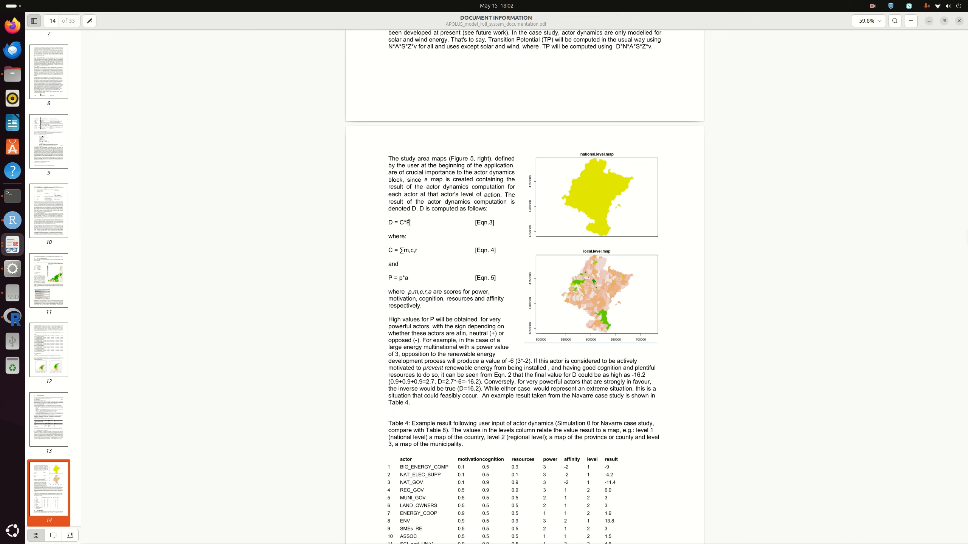
scroll(427, 271, "up", 2)
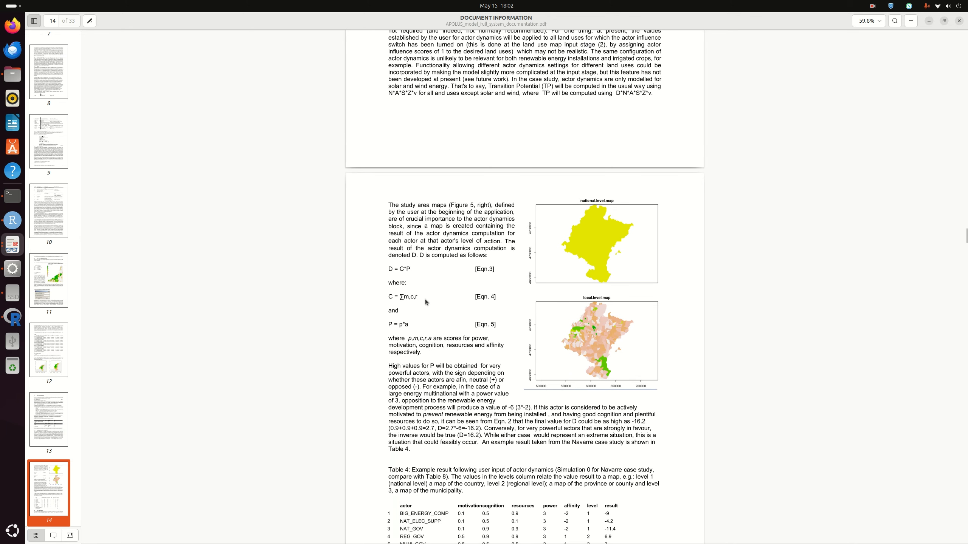
scroll(429, 286, "down", 2)
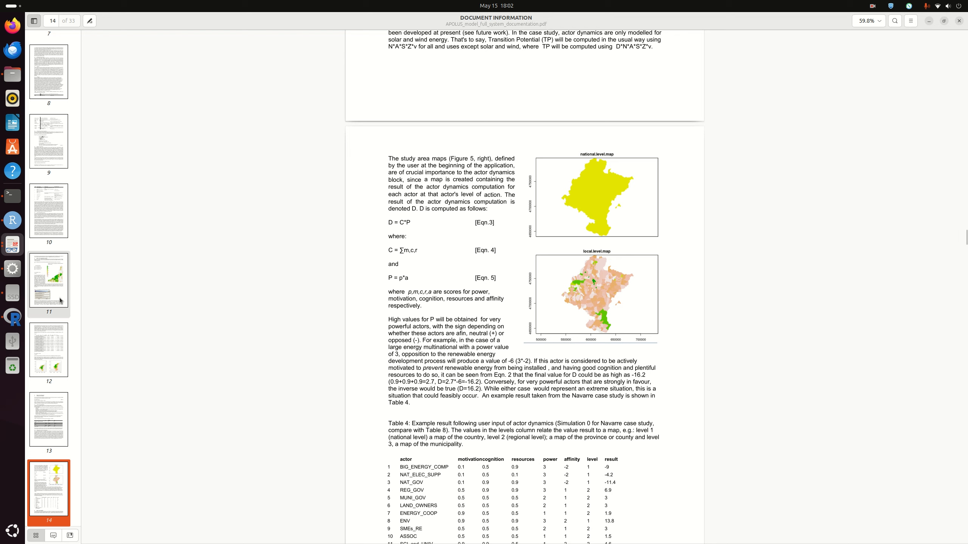
left_click(13, 228)
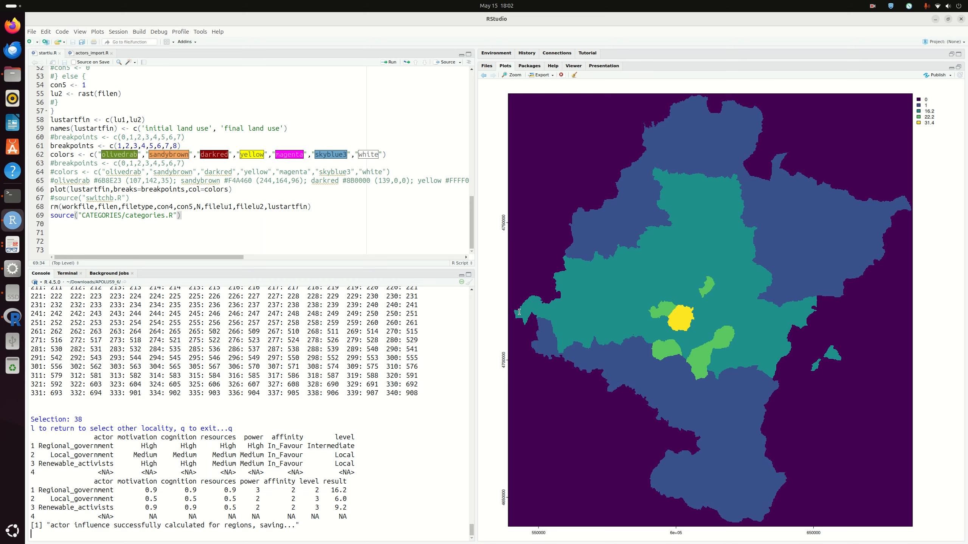